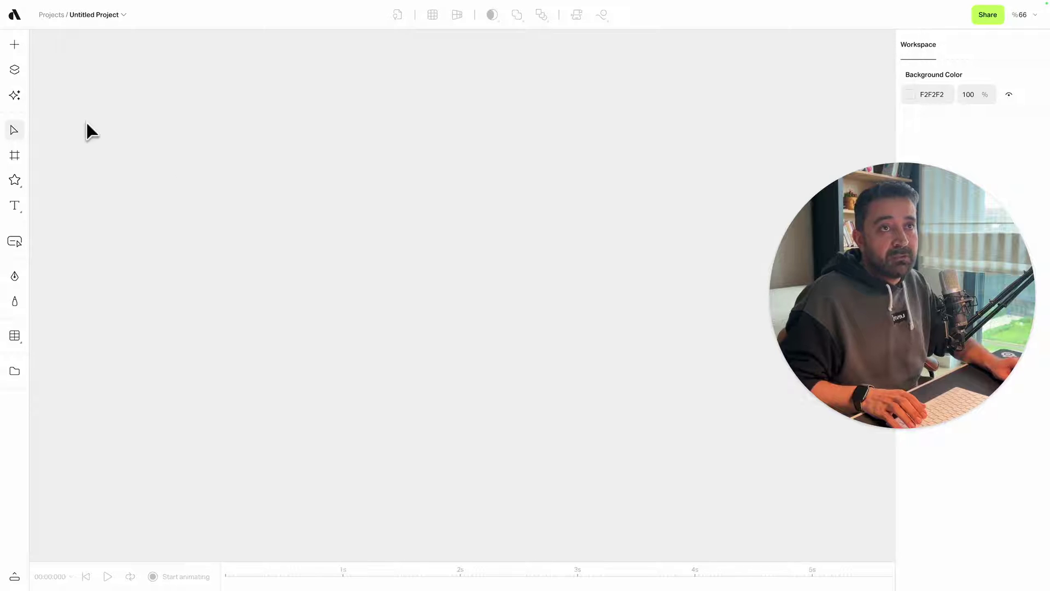
Open the Magic Tools panel from the left toolbar to list the six AI tools.
{"action": "left_click", "coordinate": [15, 97]}
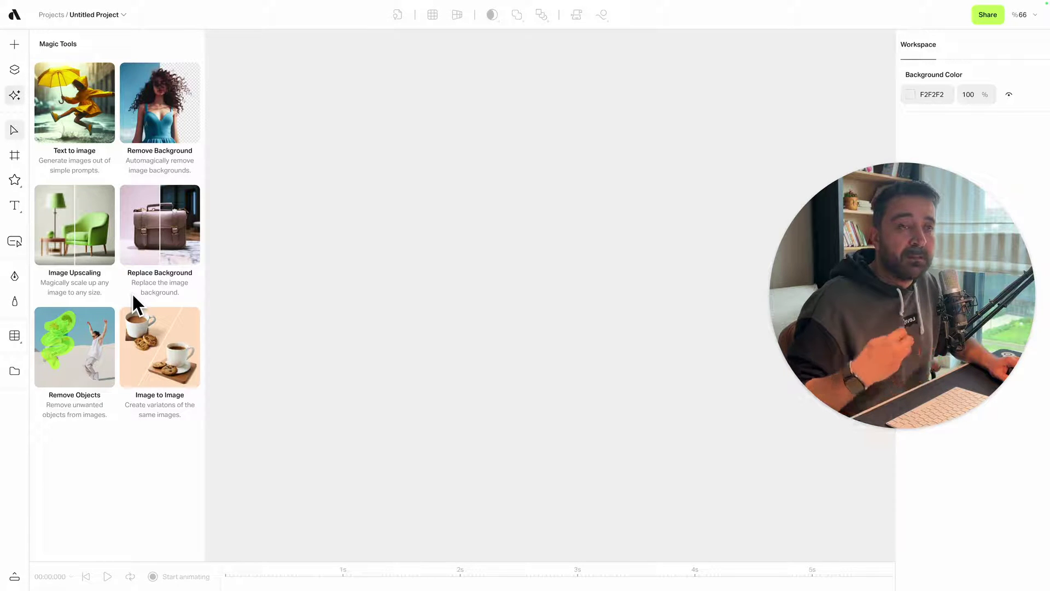
Generate a 1024×1024 image with Text to image from the pasted white t-shirt model prompt.
{"action": "left_click", "coordinate": [92, 130]}
{"action": "key", "text": "super+v"}
{"action": "key", "text": "Return"}
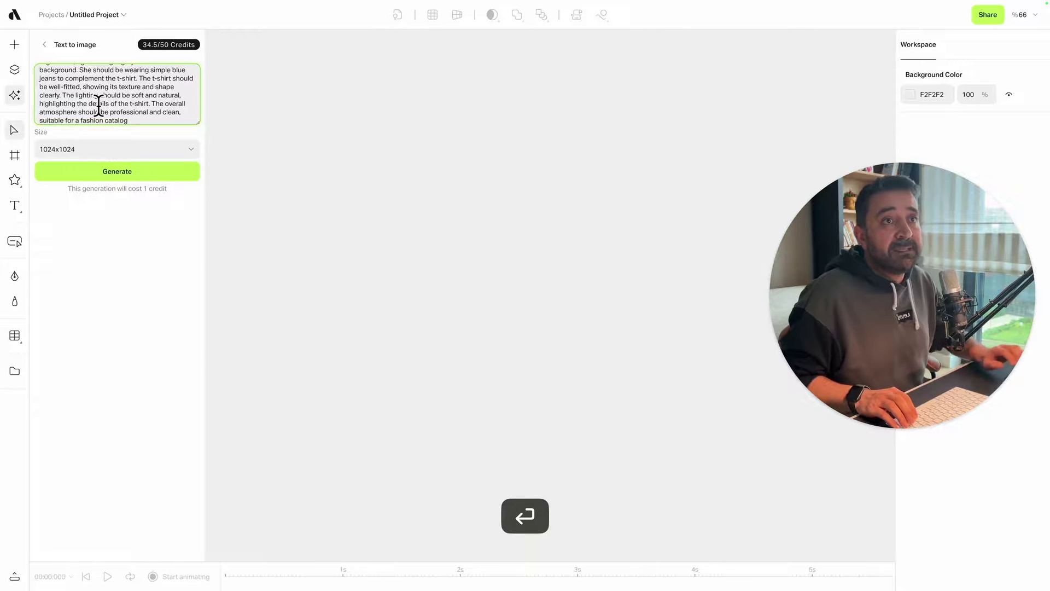
{"action": "left_click_drag", "start_coordinate": [198, 122], "coordinate": [198, 162]}
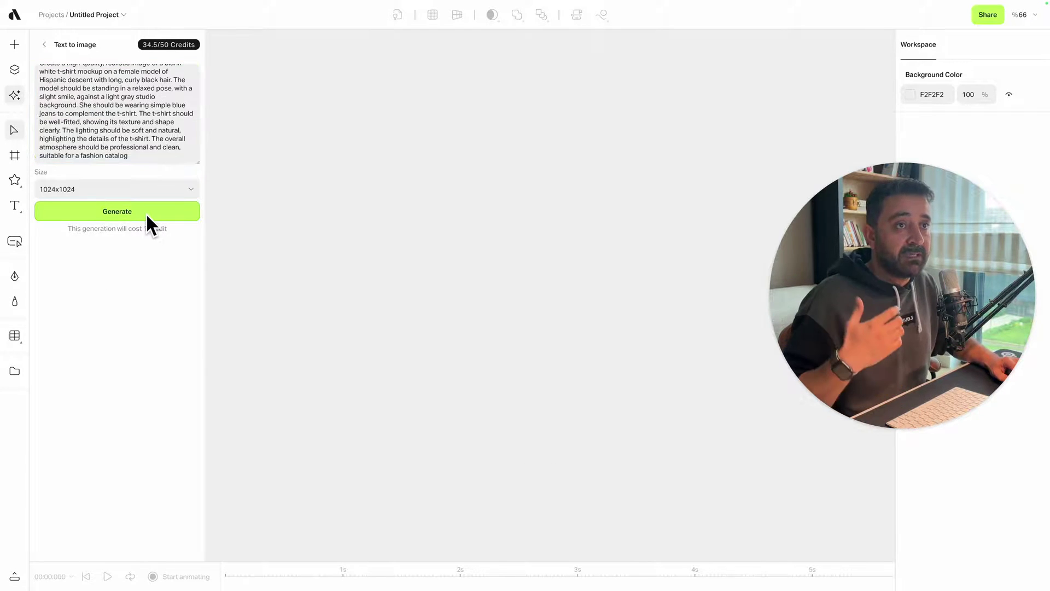
{"action": "left_click", "coordinate": [145, 212]}
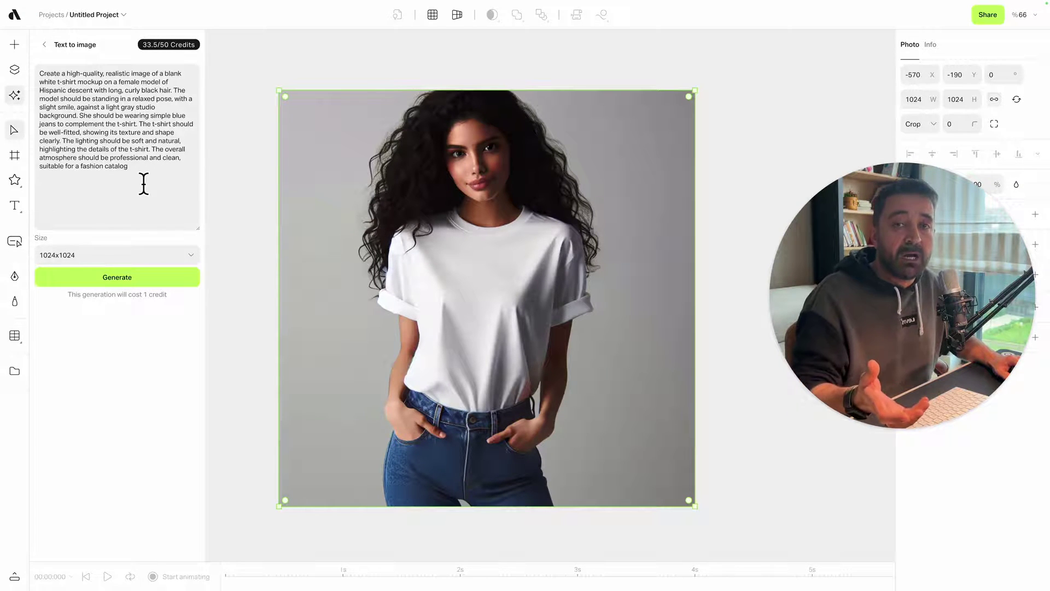
Generate a second model photo, enlarge it to about 1325 px and place it right of the first.
{"action": "left_click", "coordinate": [146, 269]}
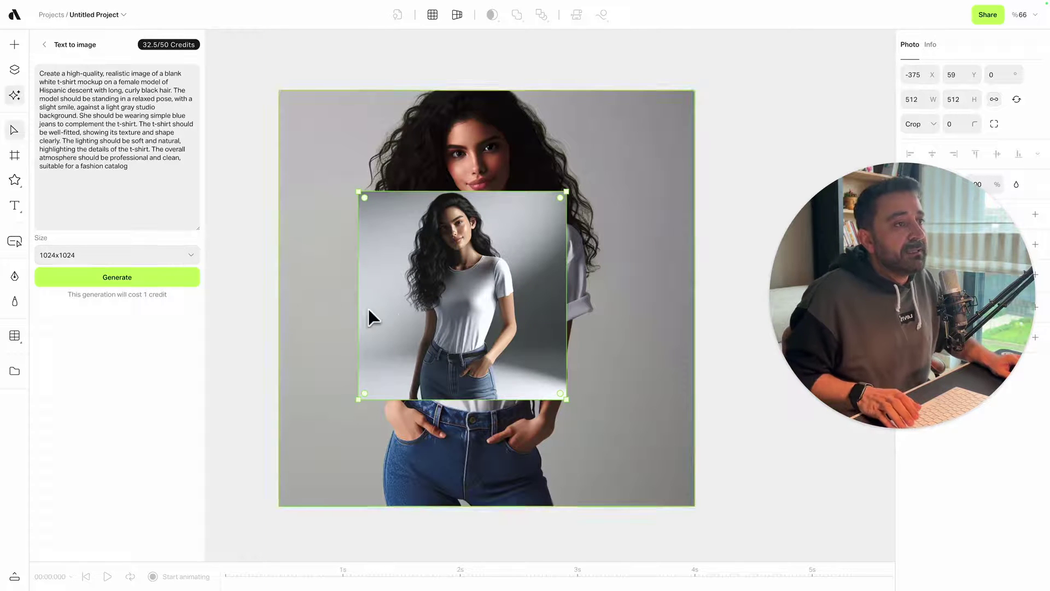
{"action": "left_click_drag", "start_coordinate": [369, 316], "coordinate": [296, 284]}
{"action": "scroll", "coordinate": [389, 312], "scroll_direction": "down", "scroll_amount": 5}
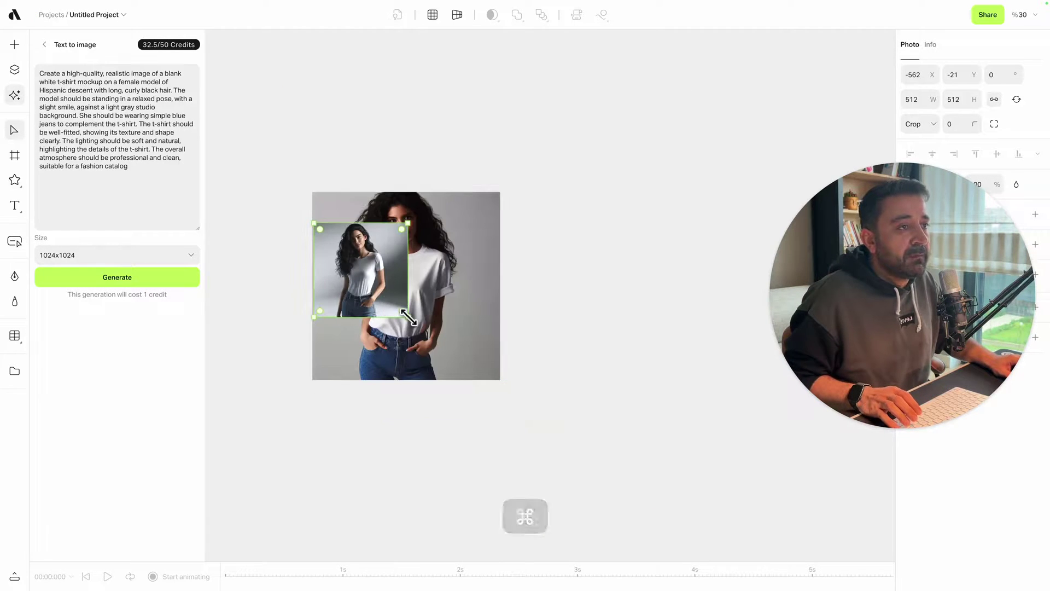
{"action": "left_click_drag", "start_coordinate": [408, 317], "coordinate": [572, 436]}
{"action": "left_click_drag", "start_coordinate": [462, 354], "coordinate": [664, 283]}
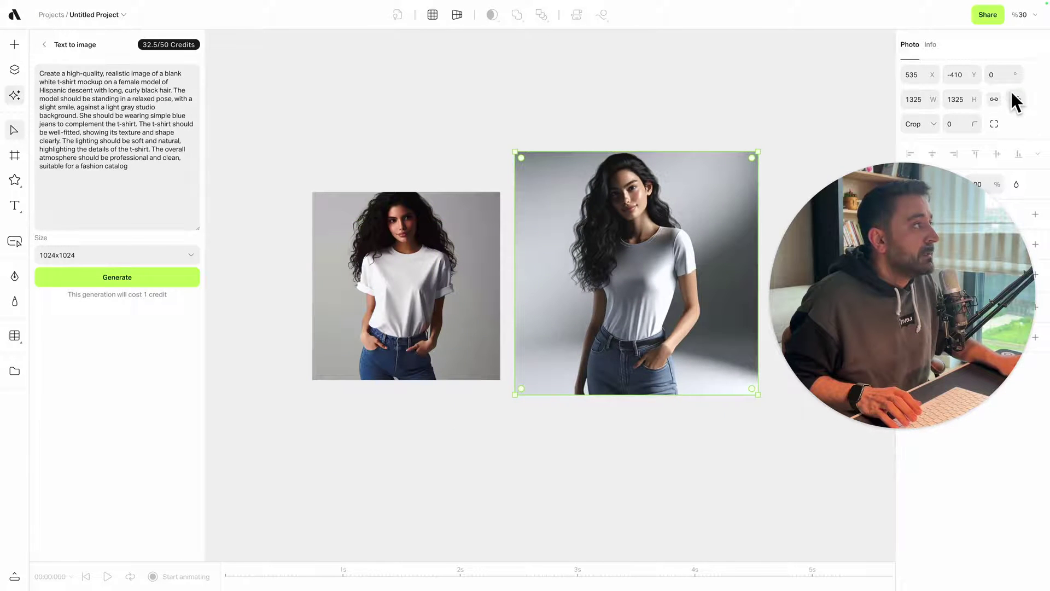
{"action": "left_click", "coordinate": [717, 108]}
{"action": "scroll", "coordinate": [586, 129], "scroll_direction": "right", "scroll_amount": 3}
{"action": "scroll", "coordinate": [547, 231], "scroll_direction": "up", "scroll_amount": 5}
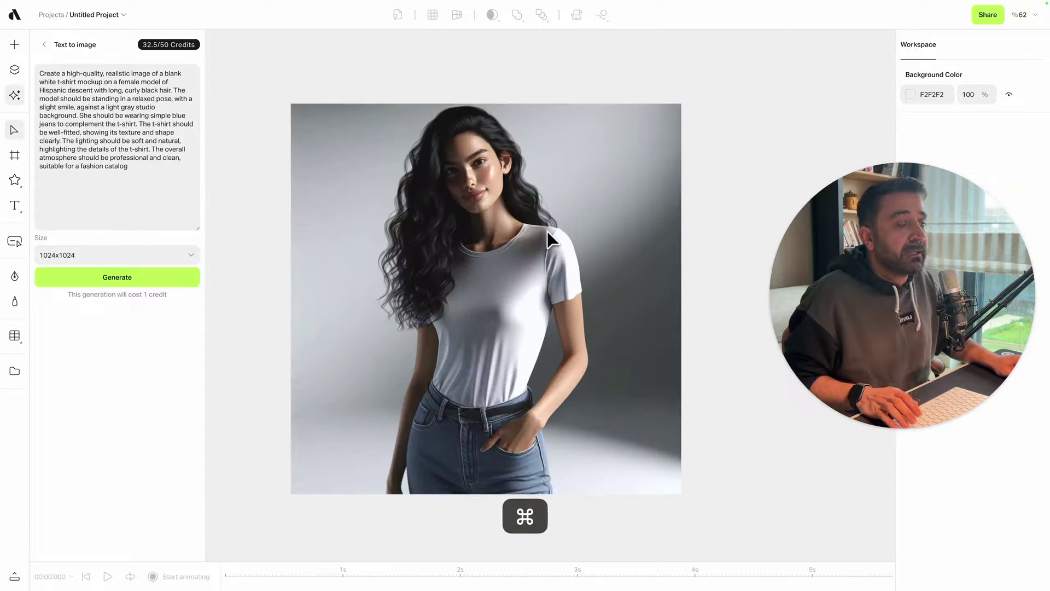
{"action": "left_click", "coordinate": [548, 231]}
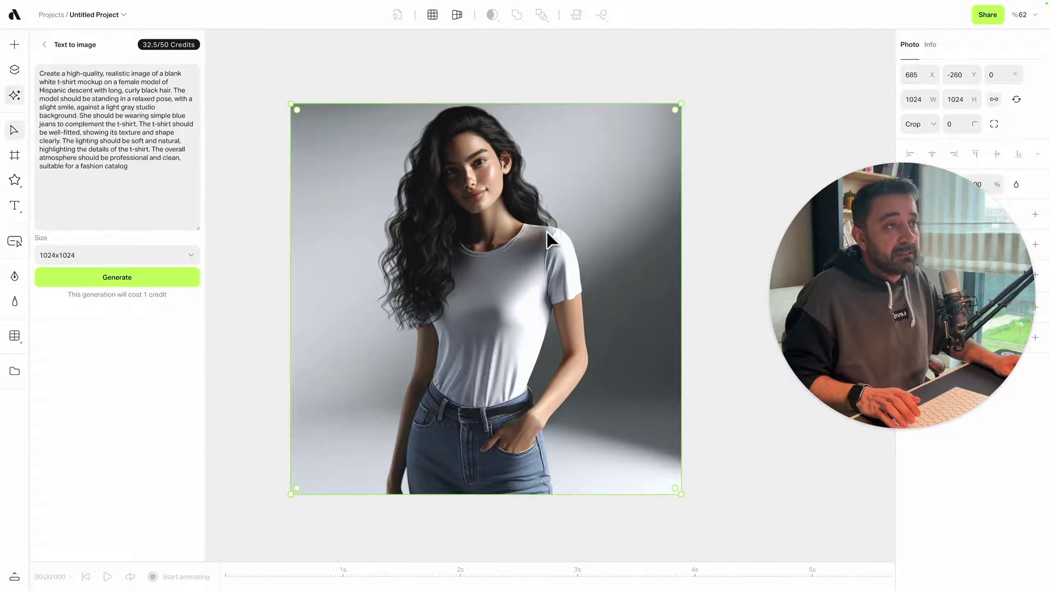
{"action": "left_click", "coordinate": [81, 40]}
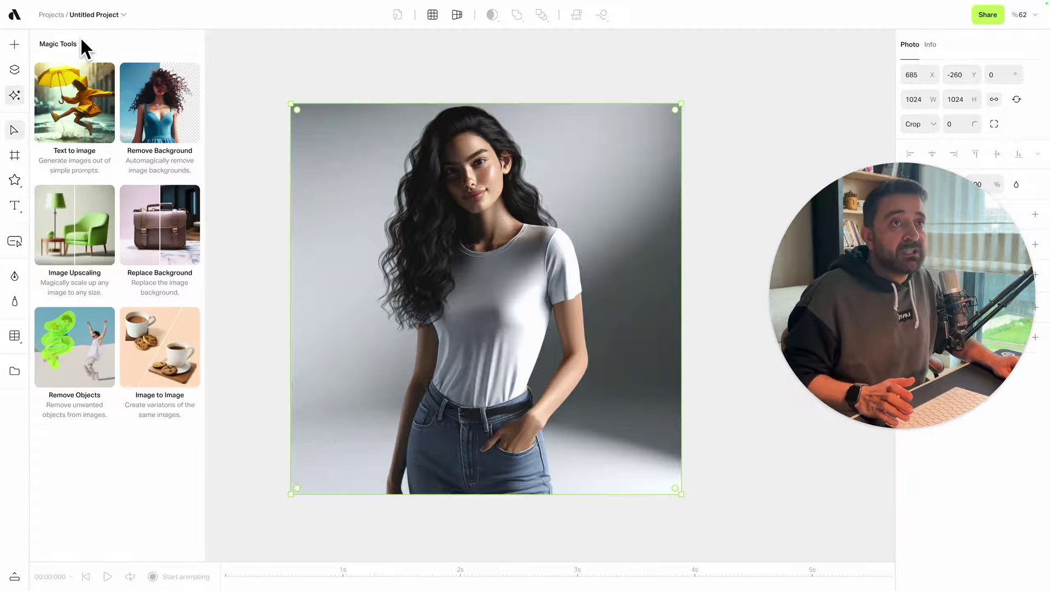
Remove the background from the second model photo and move the cutout below the others.
{"action": "left_click", "coordinate": [149, 84]}
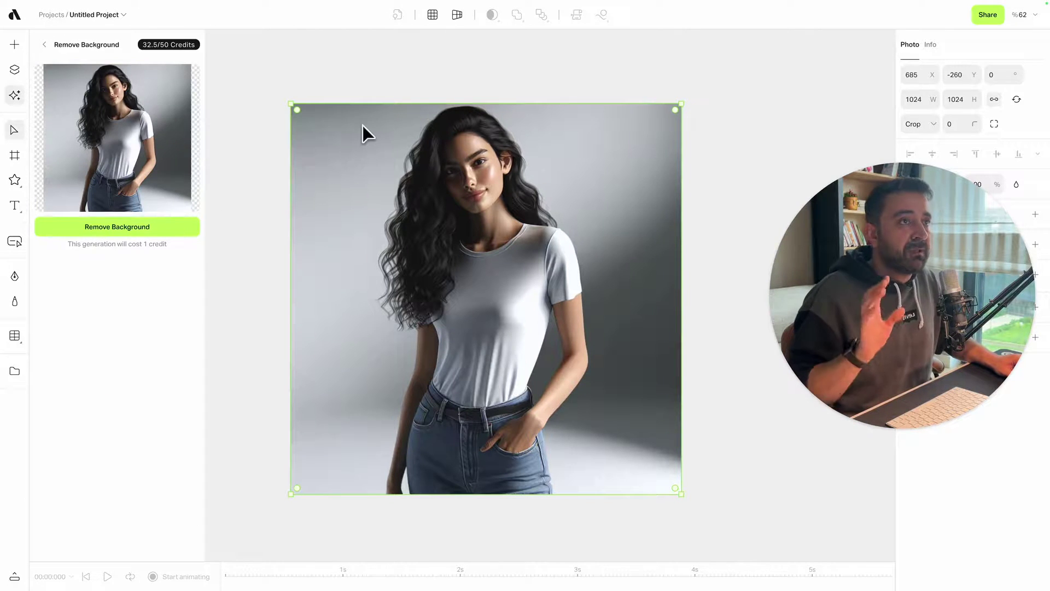
{"action": "mouse_move", "coordinate": [172, 161]}
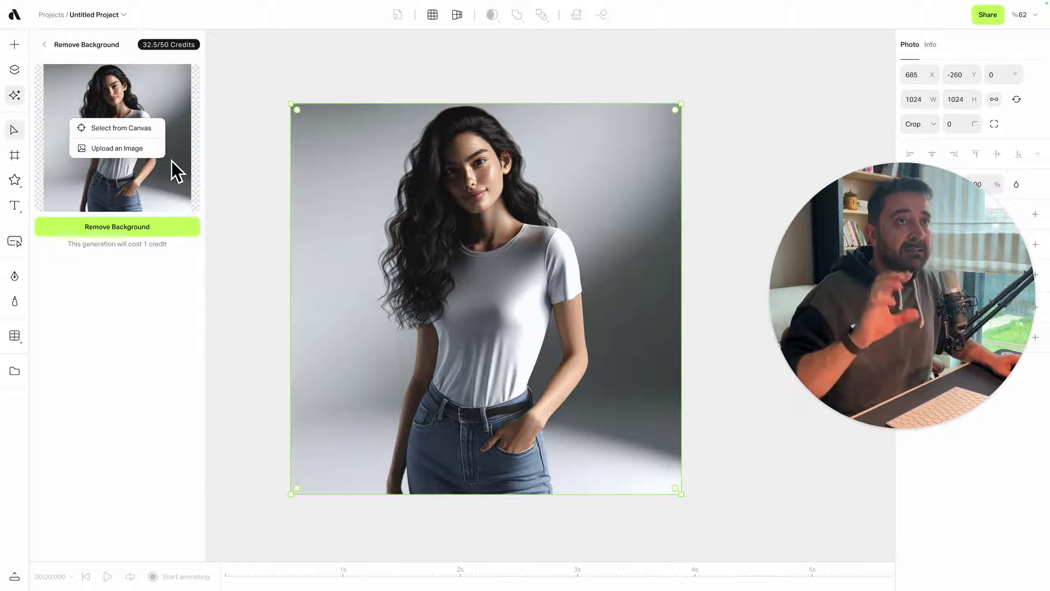
{"action": "left_click", "coordinate": [127, 130]}
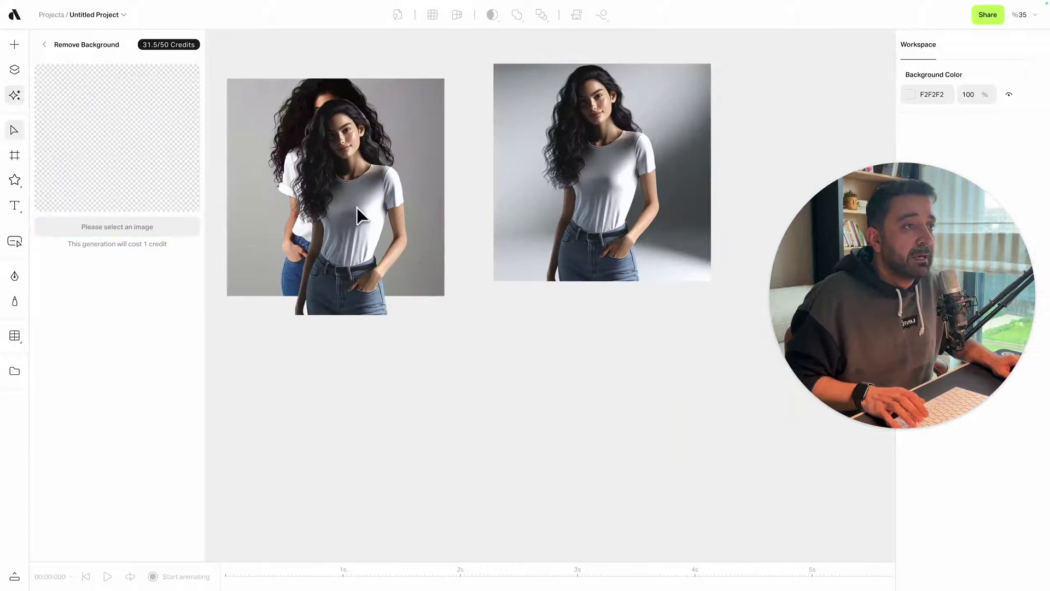
{"action": "left_click_drag", "start_coordinate": [357, 208], "coordinate": [519, 320]}
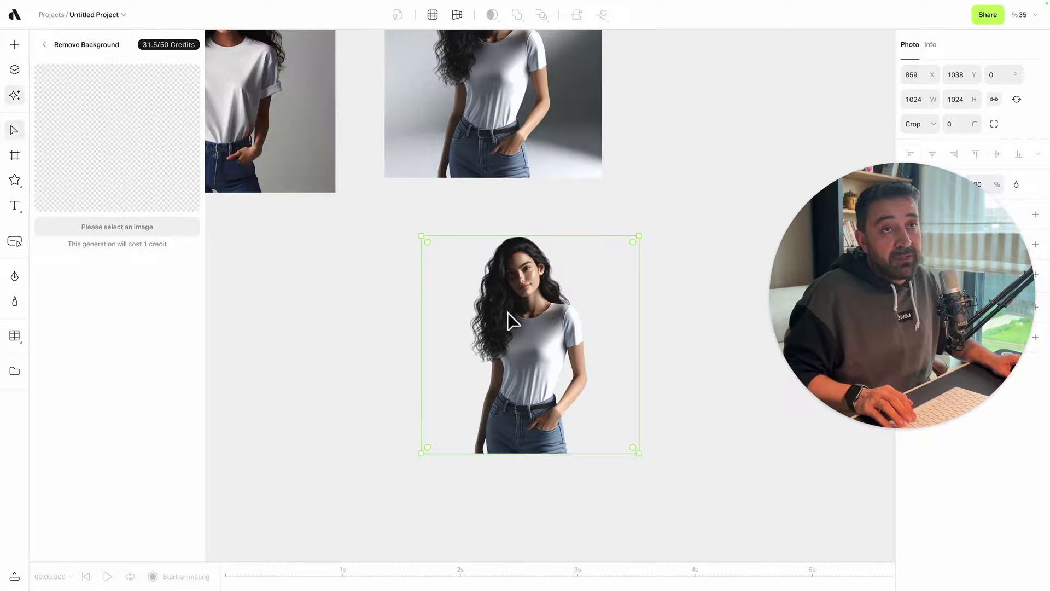
Draw Artboard 1 around the cutout and enlarge the cutout to 1414 px inside it.
{"action": "key", "text": "a"}
{"action": "left_click_drag", "start_coordinate": [371, 213], "coordinate": [703, 480]}
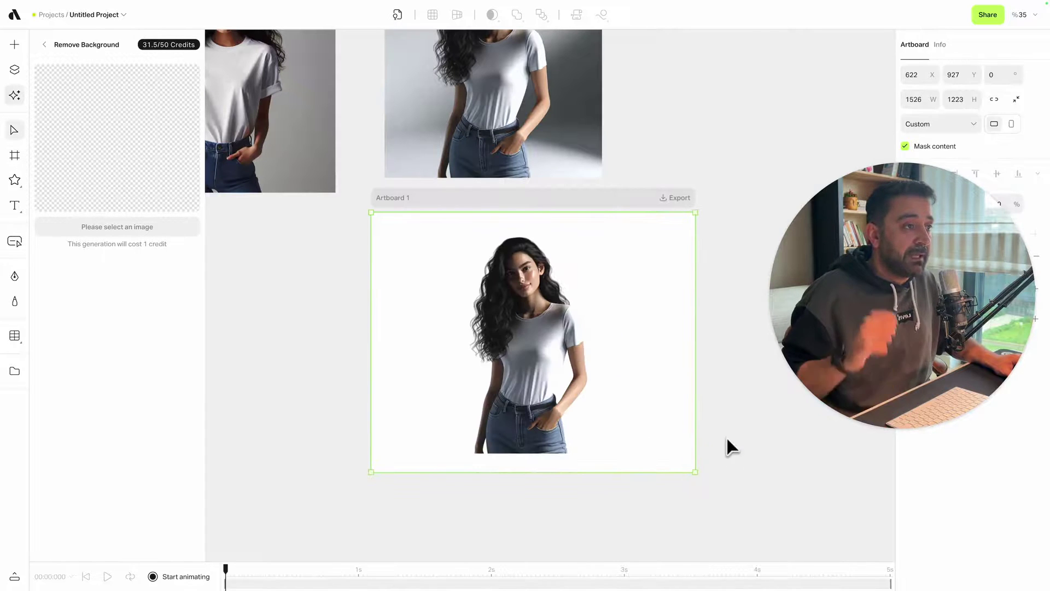
{"action": "left_click", "coordinate": [577, 379]}
{"action": "left_click_drag", "start_coordinate": [641, 450], "coordinate": [727, 512]}
{"action": "left_click_drag", "start_coordinate": [592, 395], "coordinate": [569, 380]}
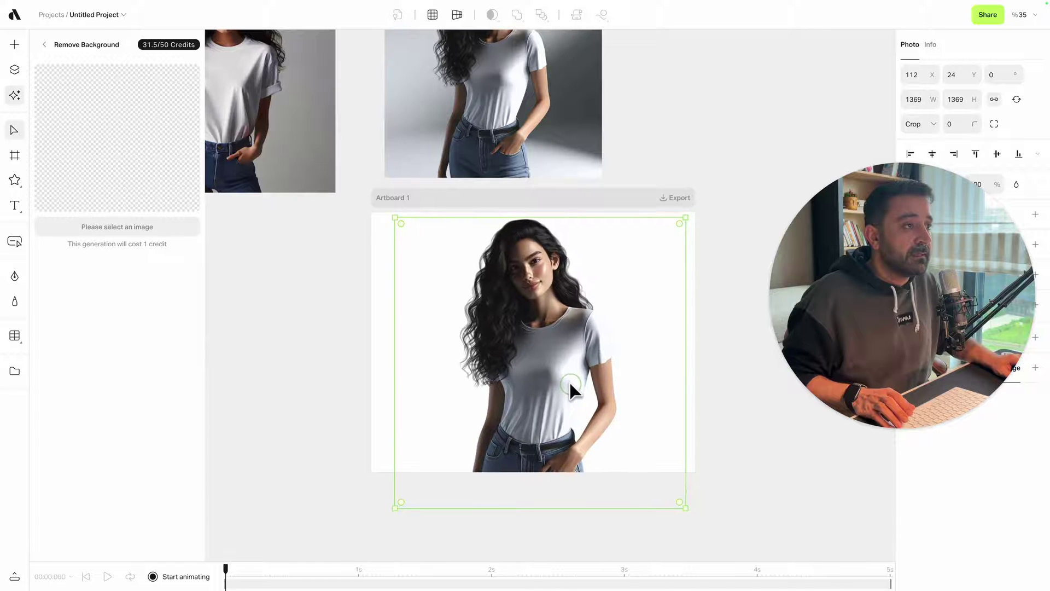
{"action": "left_click_drag", "start_coordinate": [685, 218], "coordinate": [690, 213]}
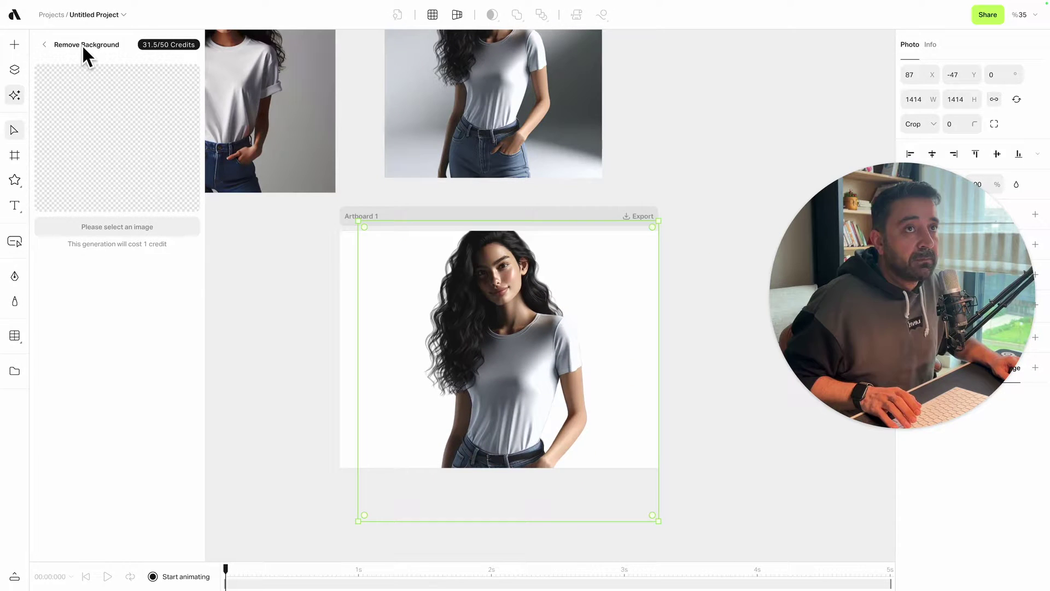
{"action": "left_click", "coordinate": [82, 46]}
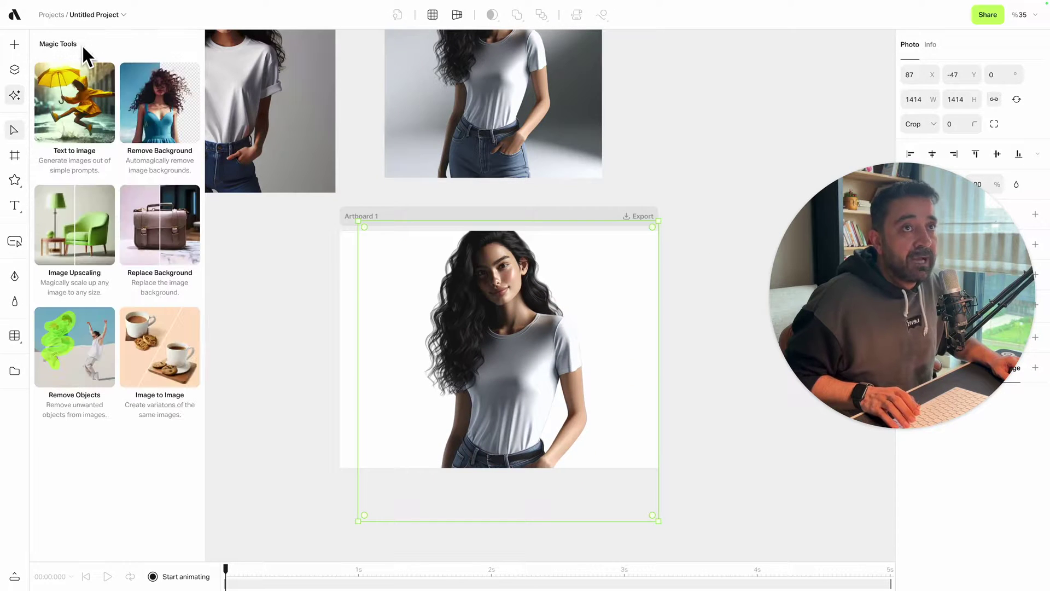
Replace the cutout's background using the prompt 'photo studio', then move the 1080×1080 result left.
{"action": "left_click", "coordinate": [163, 241]}
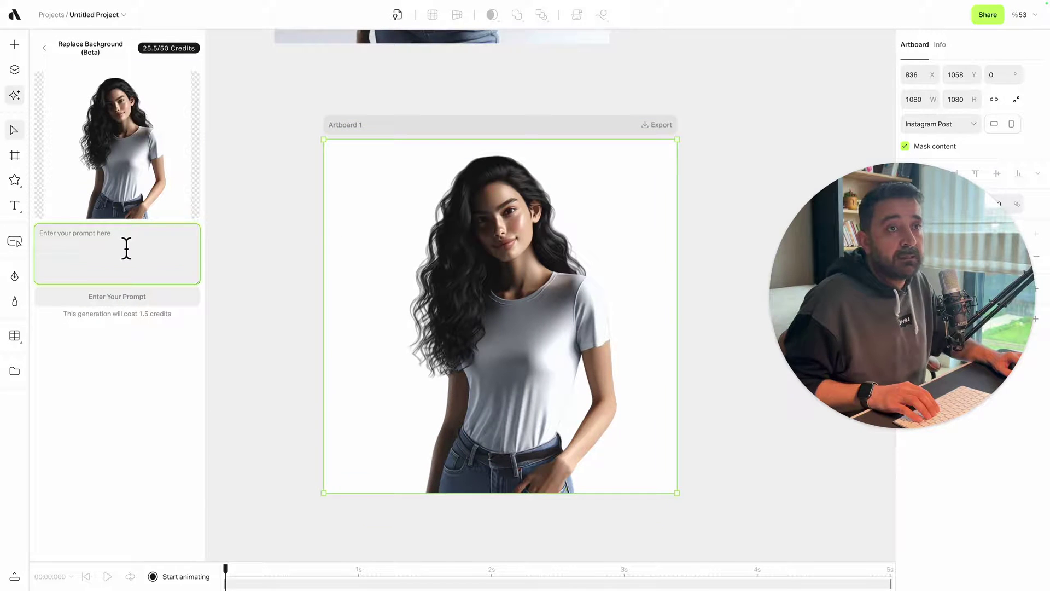
{"action": "type", "text": "st"}
{"action": "key", "text": "BackSpace"}
{"action": "key", "text": "BackSpace"}
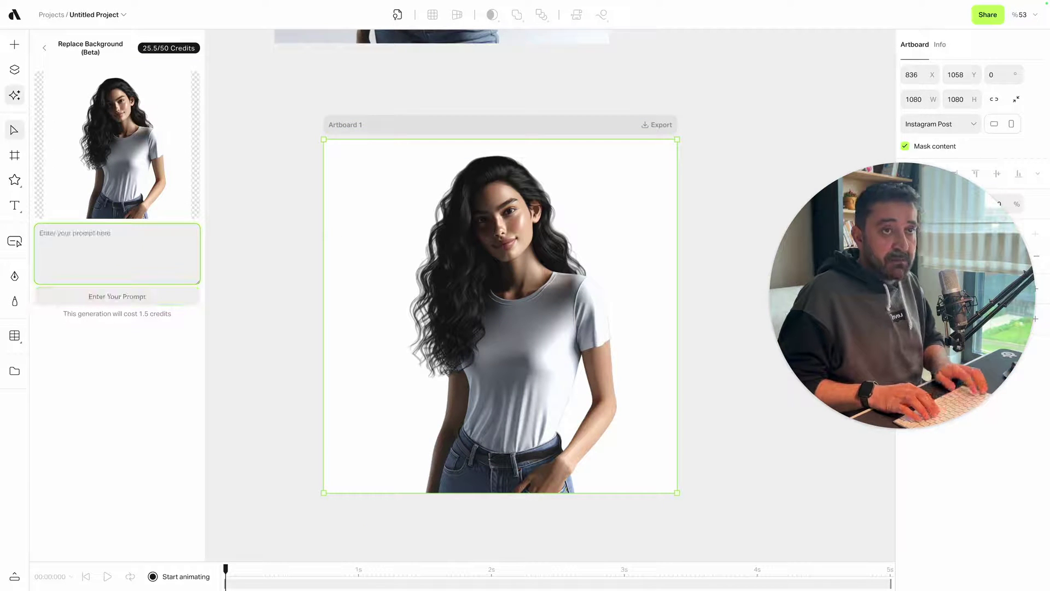
{"action": "type", "text": "office en"}
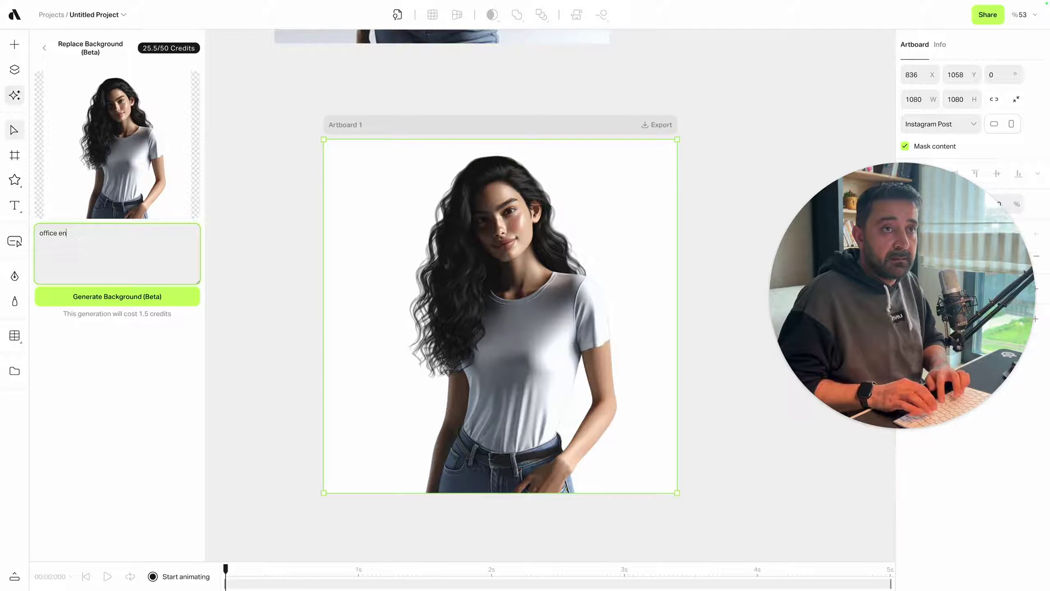
{"action": "key", "text": "super+a"}
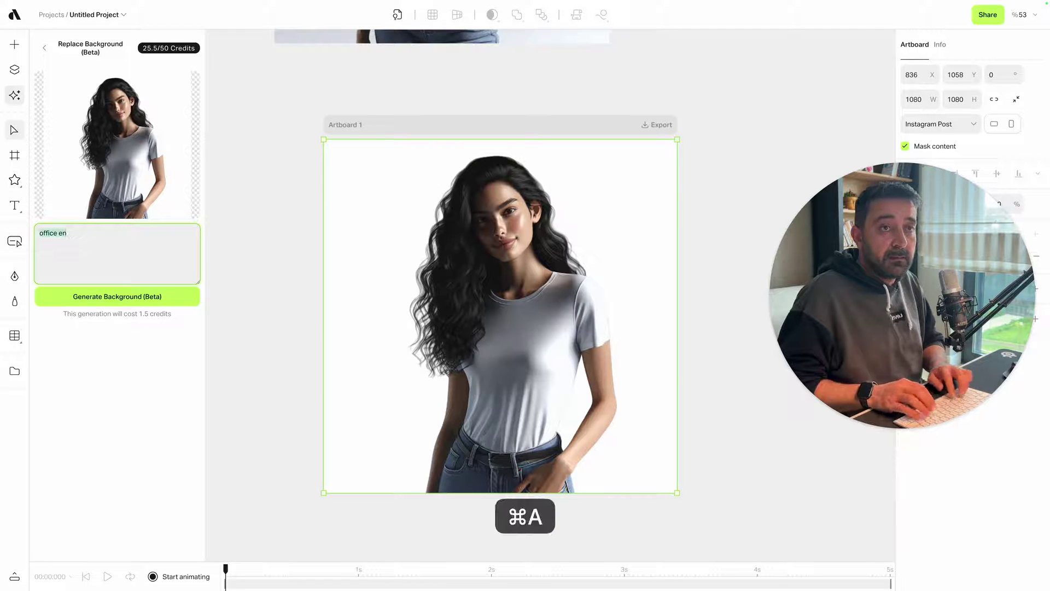
{"action": "type", "text": "photo stu"}
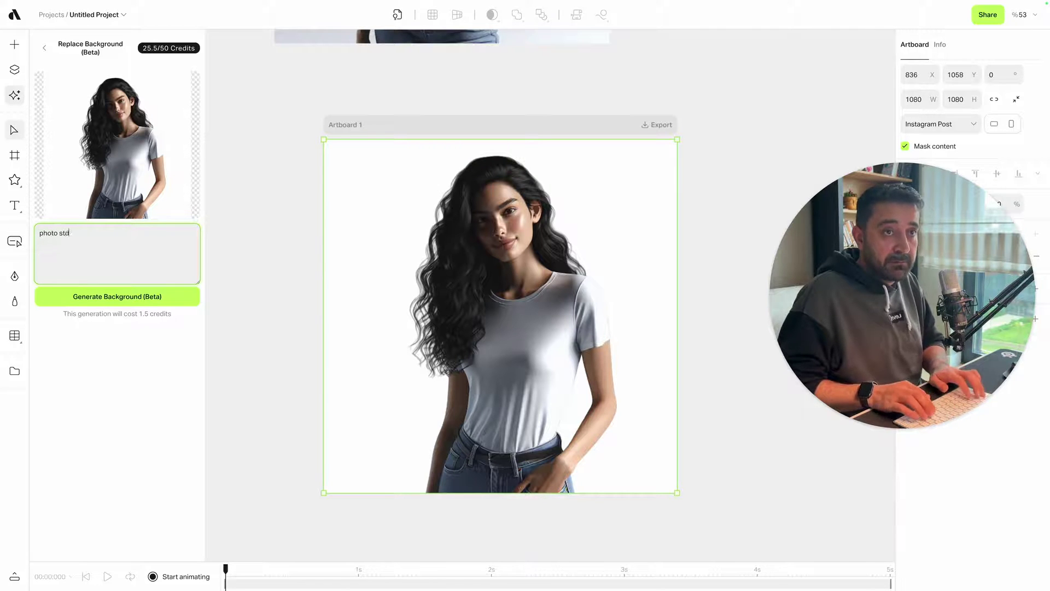
{"action": "type", "text": "dio"}
{"action": "left_click", "coordinate": [117, 296]}
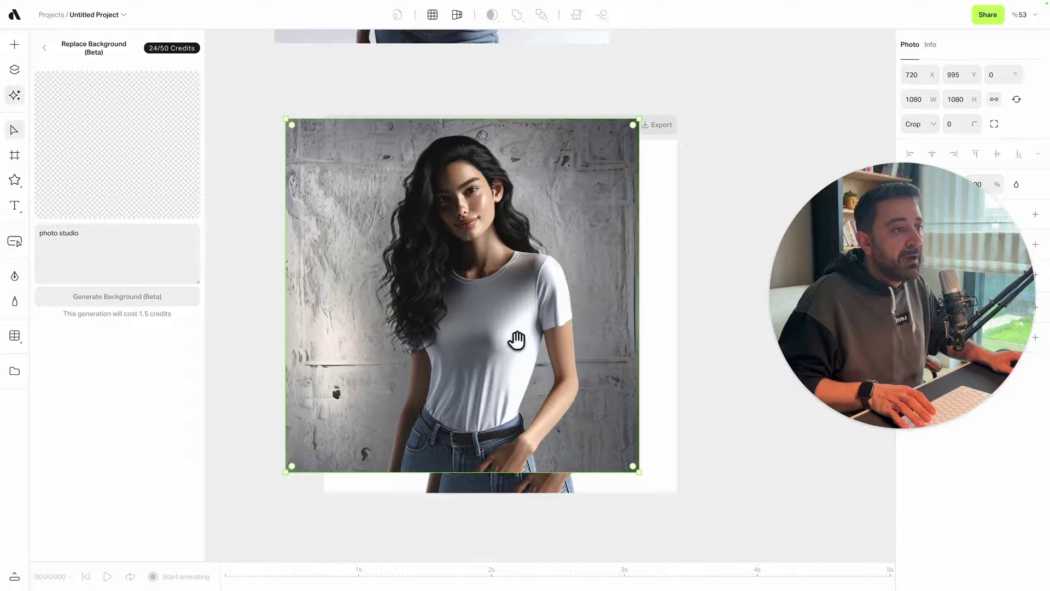
{"action": "left_click_drag", "start_coordinate": [516, 345], "coordinate": [576, 263]}
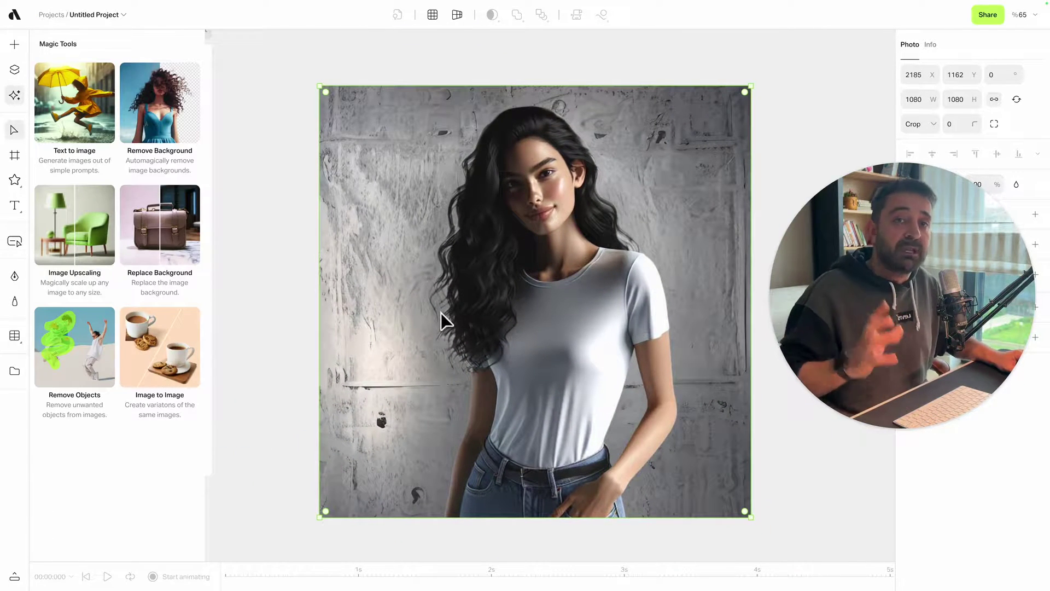
Mark the two dark spots and four wall stains with Remove Objects and erase them.
{"action": "left_click", "coordinate": [81, 361]}
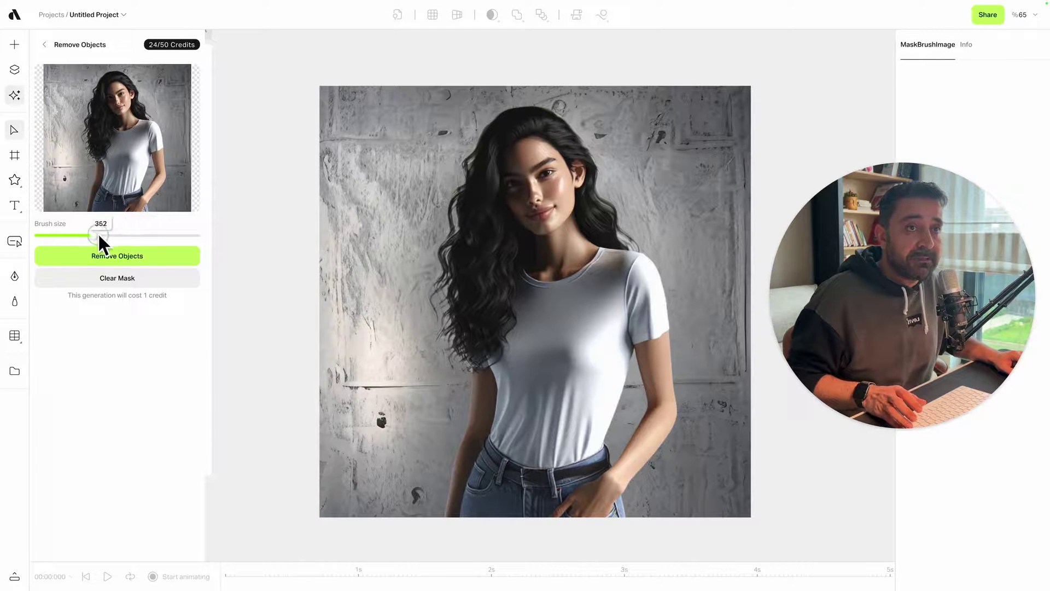
{"action": "left_click_drag", "start_coordinate": [99, 235], "coordinate": [130, 236]}
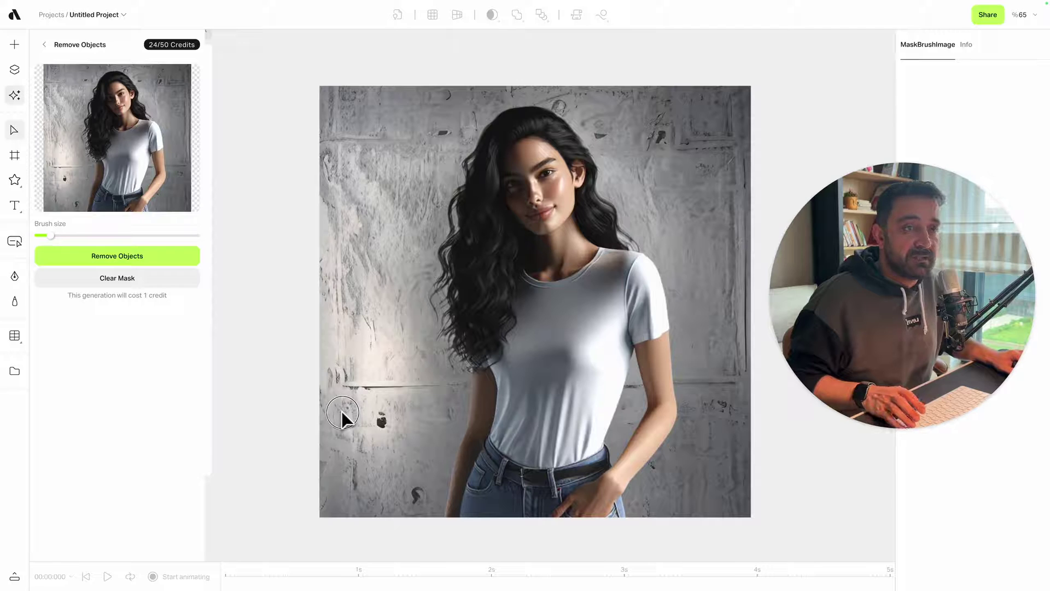
{"action": "left_click", "coordinate": [381, 421]}
{"action": "left_click", "coordinate": [413, 493]}
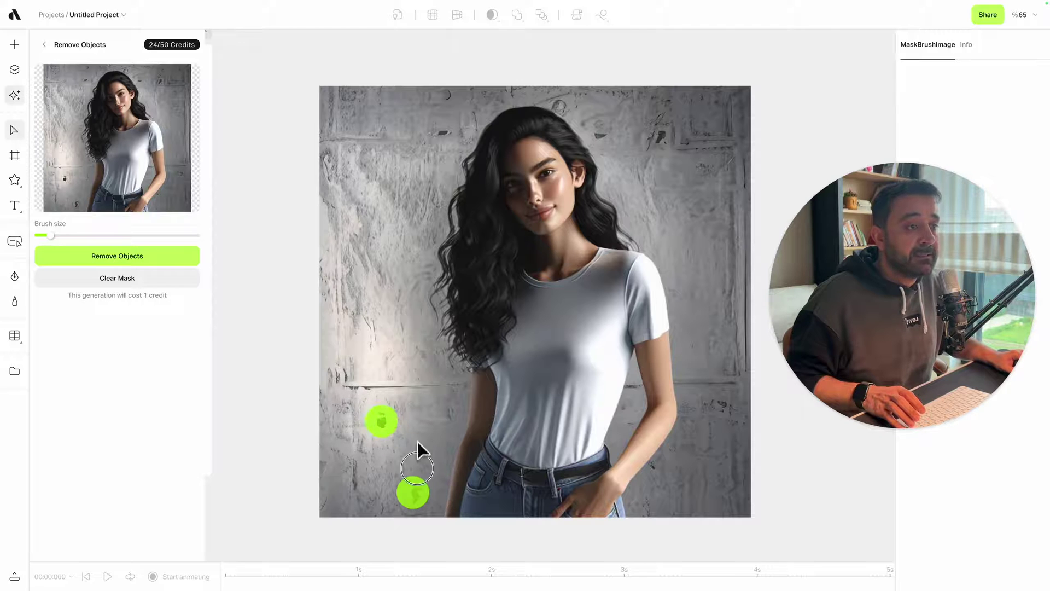
{"action": "left_click", "coordinate": [659, 137]}
{"action": "left_click", "coordinate": [442, 132]}
{"action": "left_click", "coordinate": [609, 133]}
{"action": "left_click", "coordinate": [721, 162]}
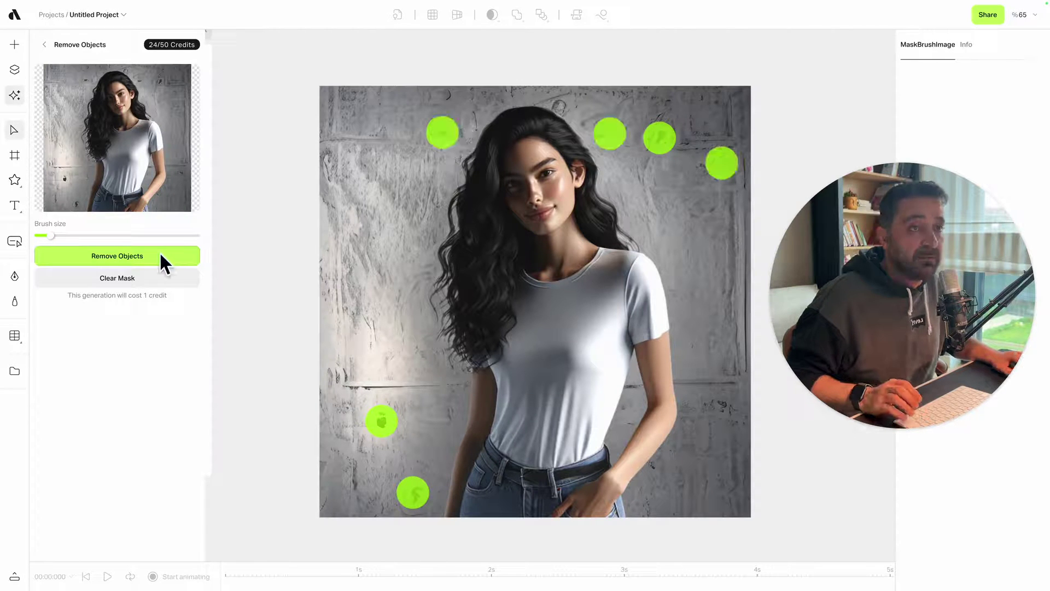
{"action": "left_click", "coordinate": [159, 255]}
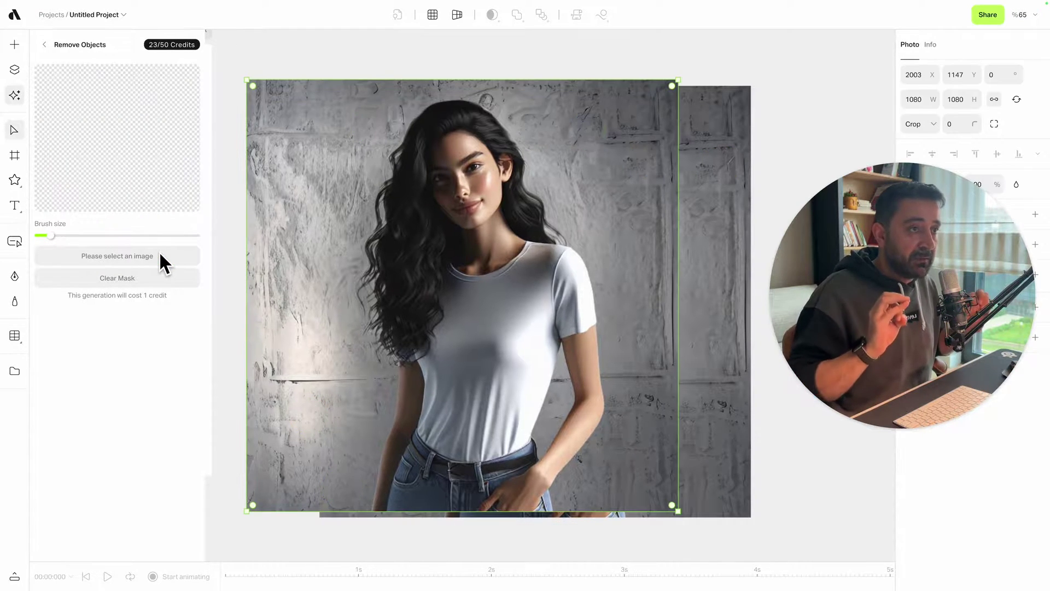
Place the cleaned copy right of the original portrait, aligned, with both framed in view.
{"action": "key", "text": "super"}
{"action": "left_click_drag", "start_coordinate": [356, 244], "coordinate": [629, 272]}
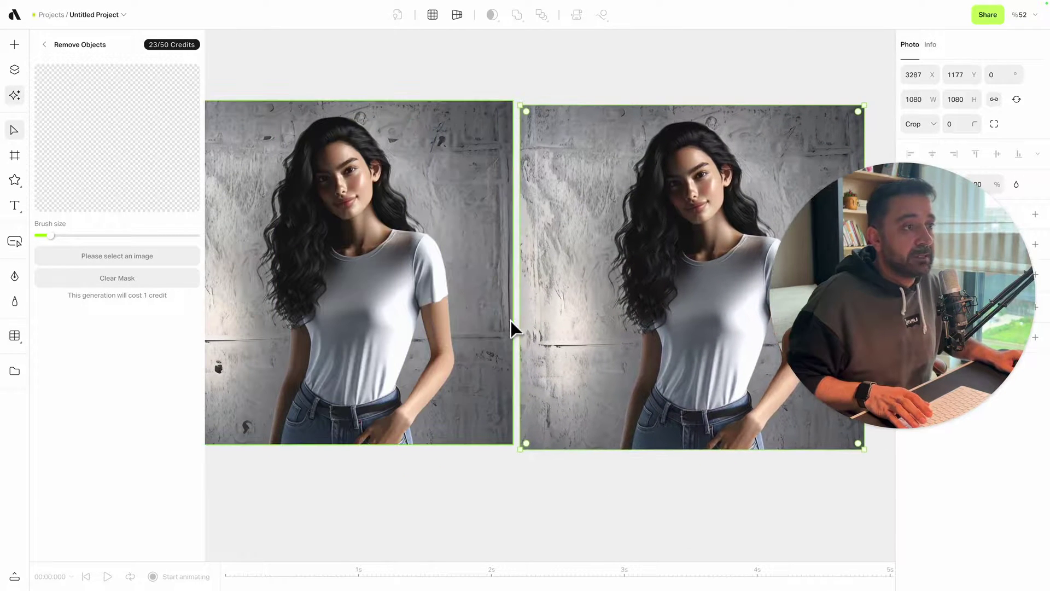
{"action": "scroll", "coordinate": [503, 317], "scroll_direction": "down", "scroll_amount": 5}
{"action": "left_click_drag", "start_coordinate": [487, 311], "coordinate": [480, 314]}
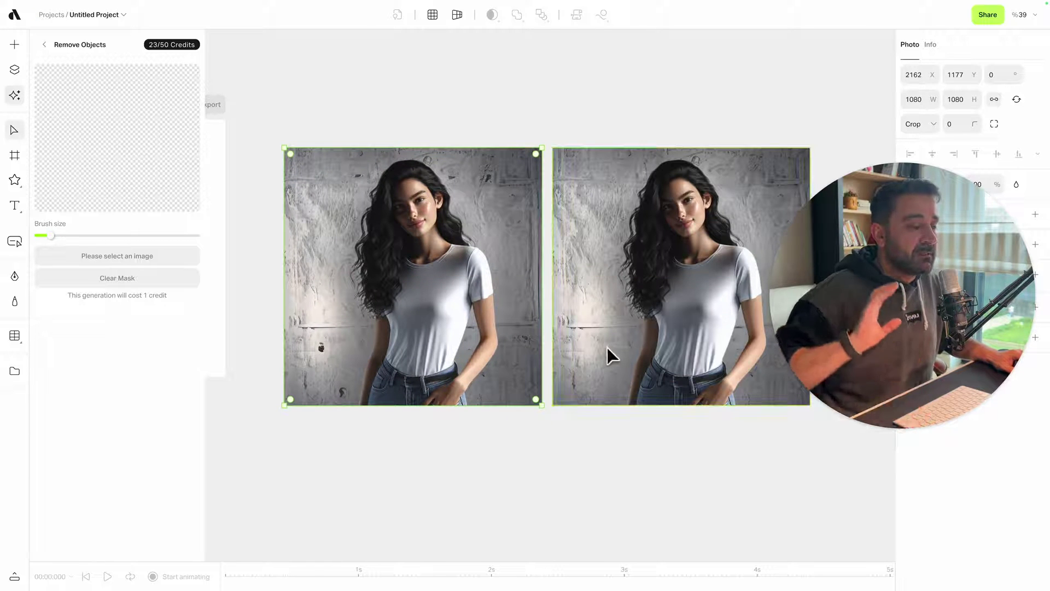
{"action": "left_click", "coordinate": [643, 435]}
{"action": "left_click_drag", "start_coordinate": [642, 438], "coordinate": [595, 428]}
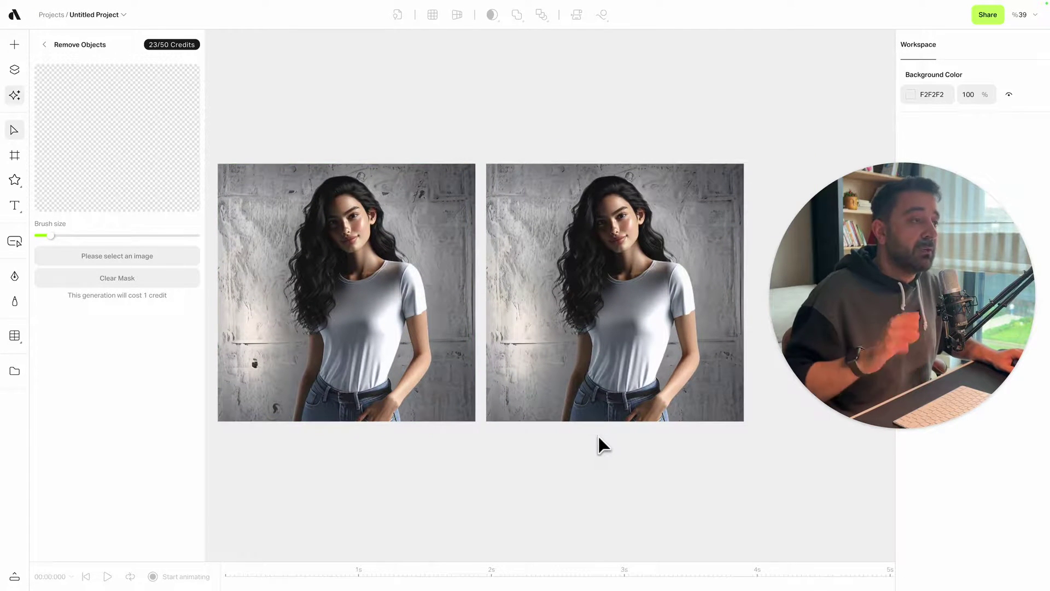
{"action": "left_click", "coordinate": [630, 392]}
{"action": "scroll", "coordinate": [578, 369], "scroll_direction": "right", "scroll_amount": 3}
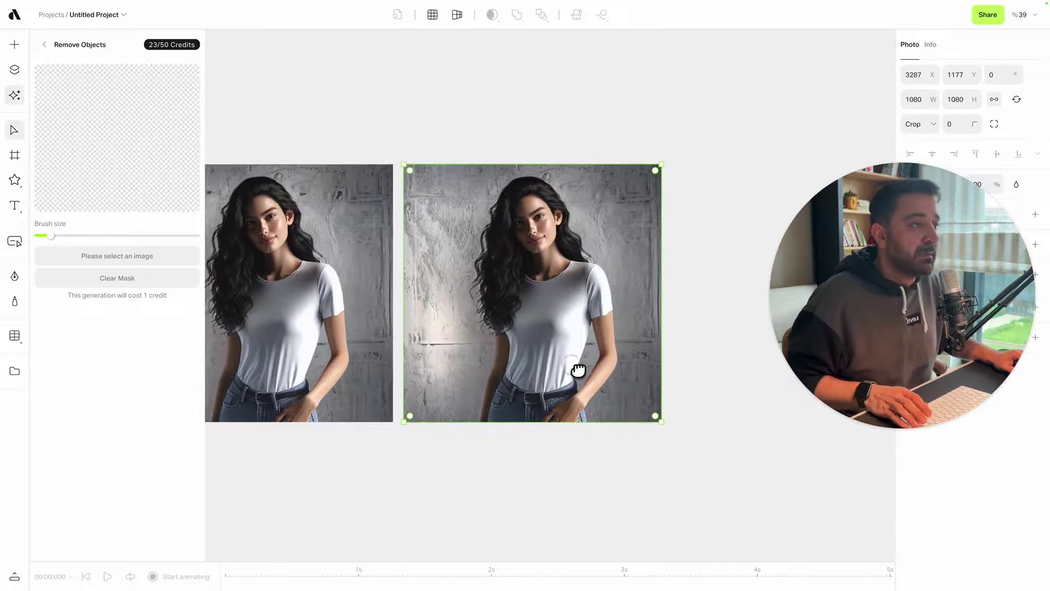
{"action": "scroll", "coordinate": [550, 279], "scroll_direction": "up", "scroll_amount": 3}
{"action": "left_click", "coordinate": [96, 44]}
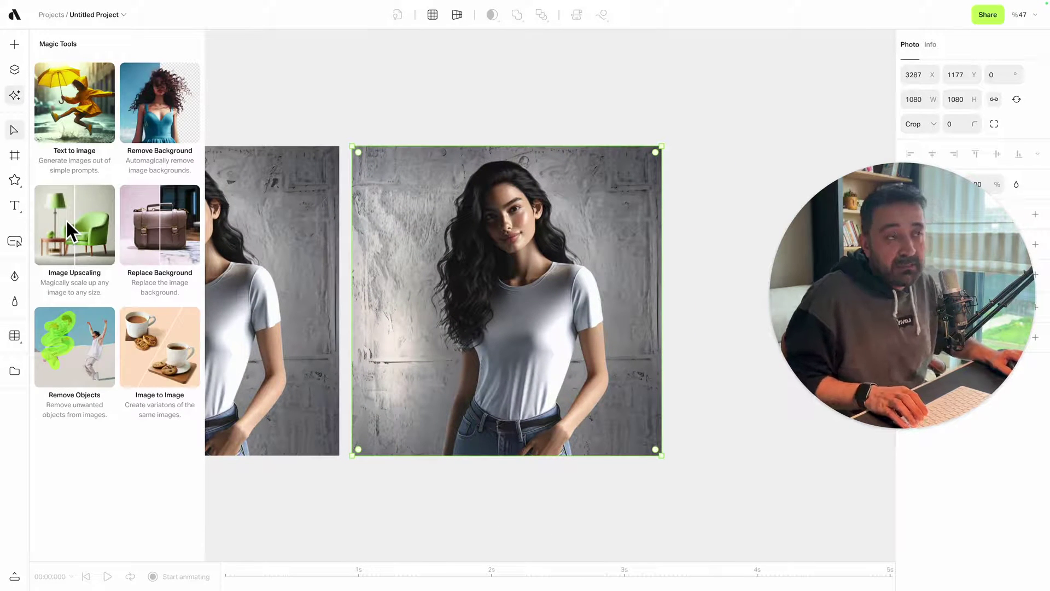
Upscale the cleaned portrait to 2160×2160 and move the result further right.
{"action": "left_click_drag", "start_coordinate": [464, 260], "coordinate": [493, 248]}
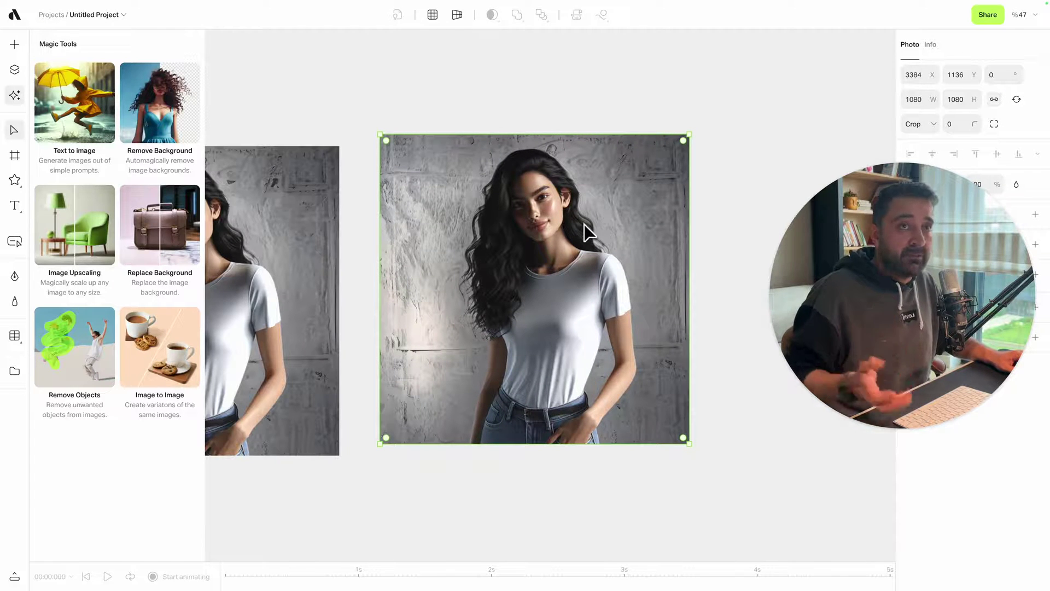
{"action": "left_click", "coordinate": [108, 245]}
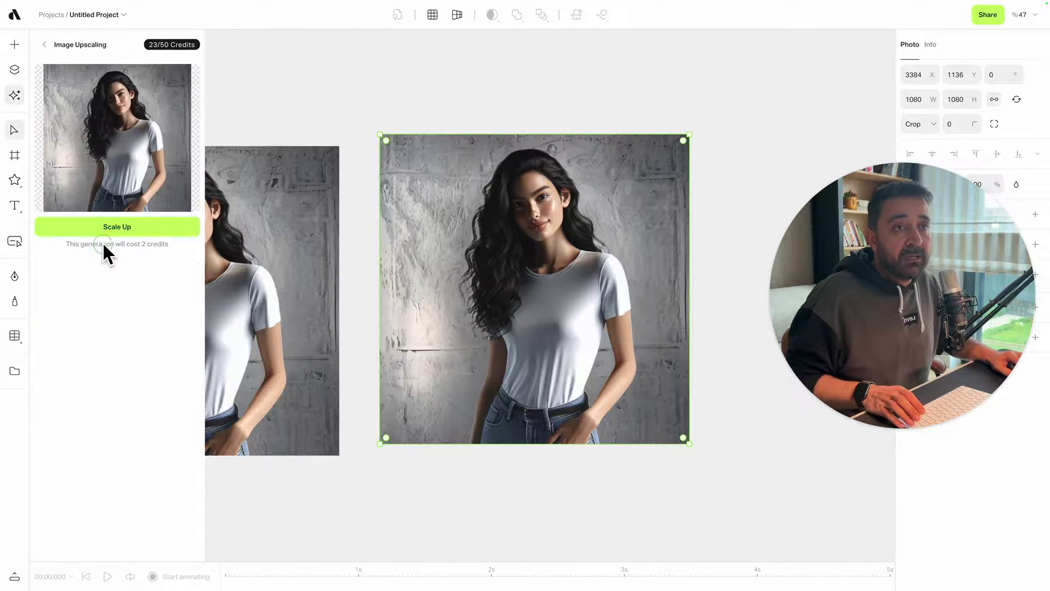
{"action": "left_click", "coordinate": [132, 228]}
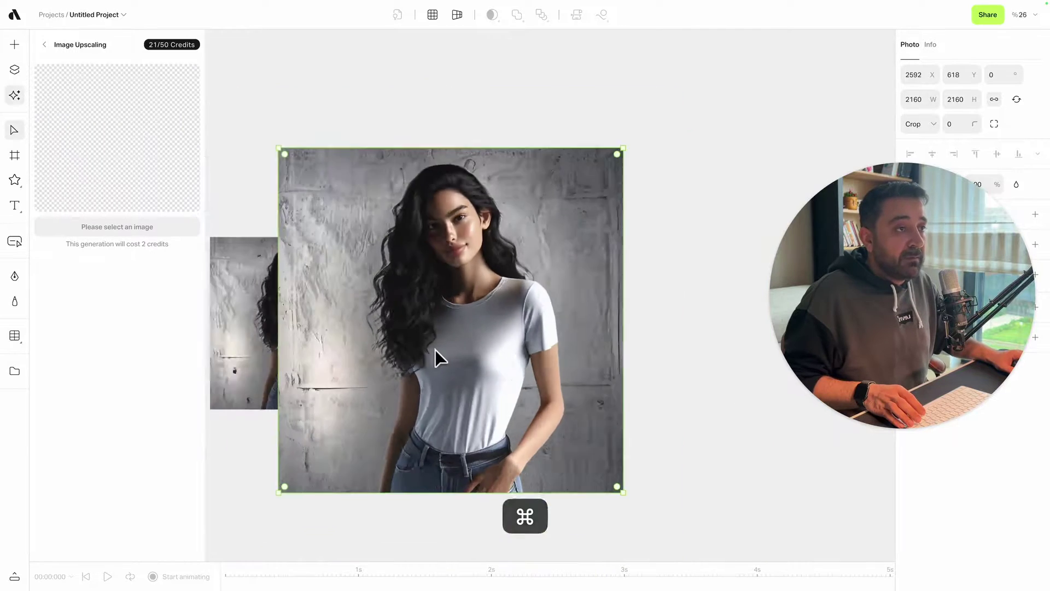
{"action": "left_click_drag", "start_coordinate": [642, 323], "coordinate": [557, 318]}
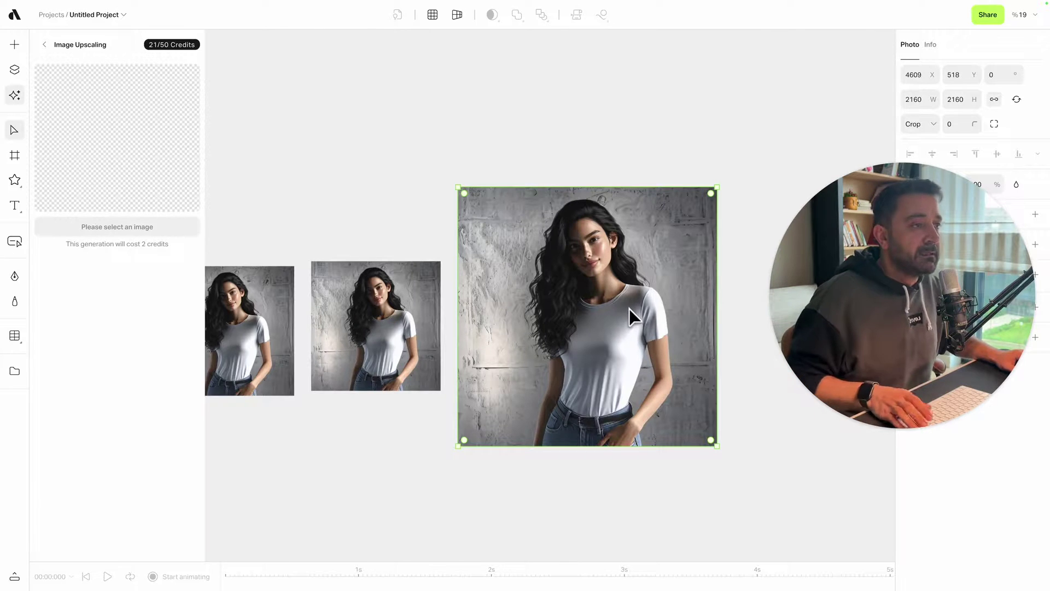
Inspect the upscaled image at 100% zoom, then reframe the view around it.
{"action": "scroll", "coordinate": [629, 309], "scroll_direction": "up", "scroll_amount": 2}
{"action": "key", "text": "super+0"}
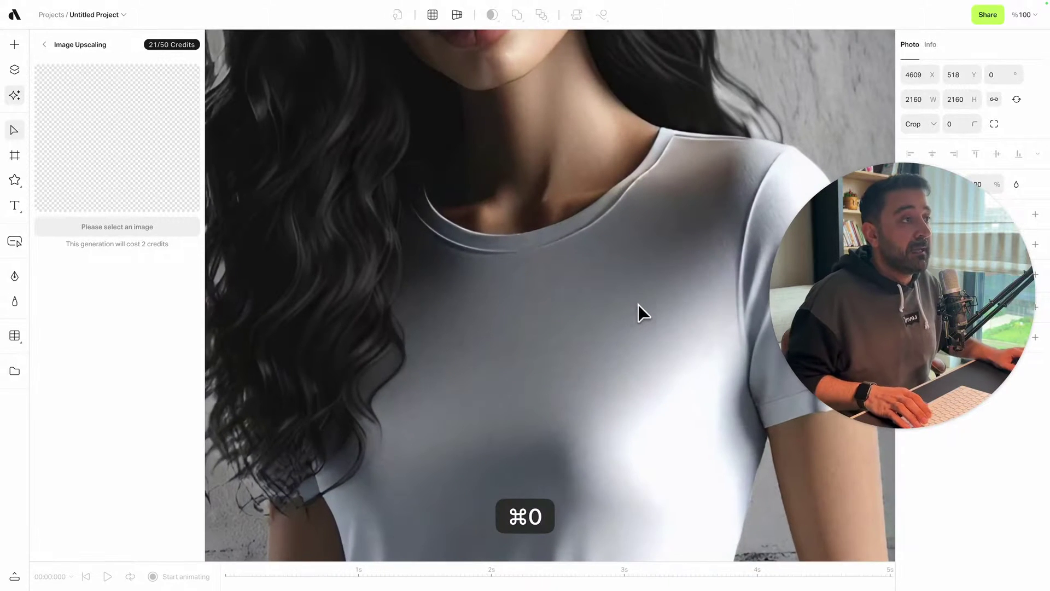
{"action": "scroll", "coordinate": [638, 304], "scroll_direction": "up", "scroll_amount": 5}
{"action": "scroll", "coordinate": [604, 365], "scroll_direction": "down", "scroll_amount": 6}
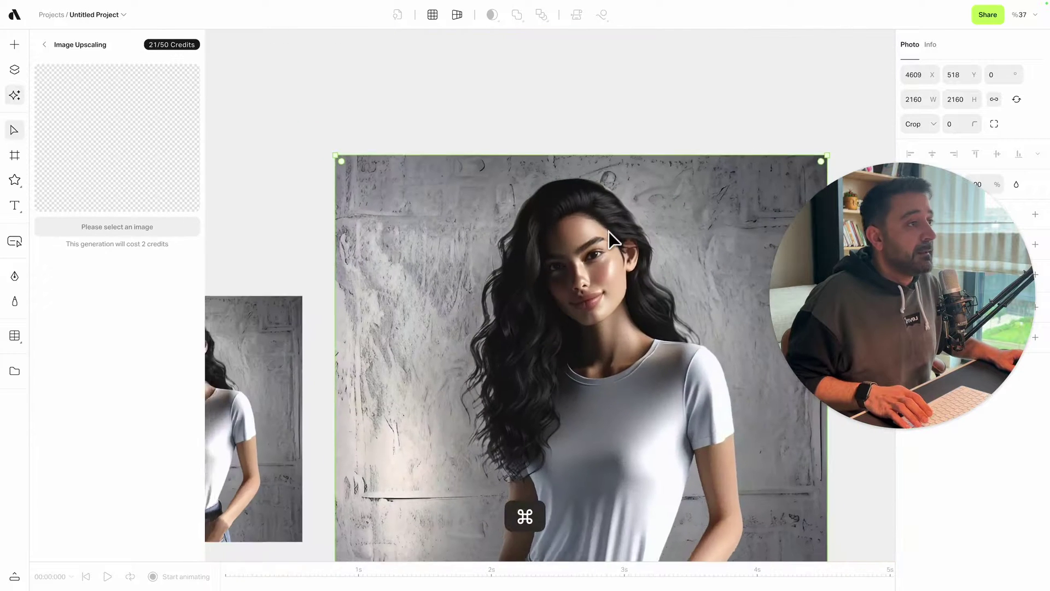
{"action": "scroll", "coordinate": [613, 231], "scroll_direction": "down", "scroll_amount": 2}
{"action": "left_click", "coordinate": [644, 157]}
{"action": "left_click_drag", "start_coordinate": [645, 157], "coordinate": [547, 91]}
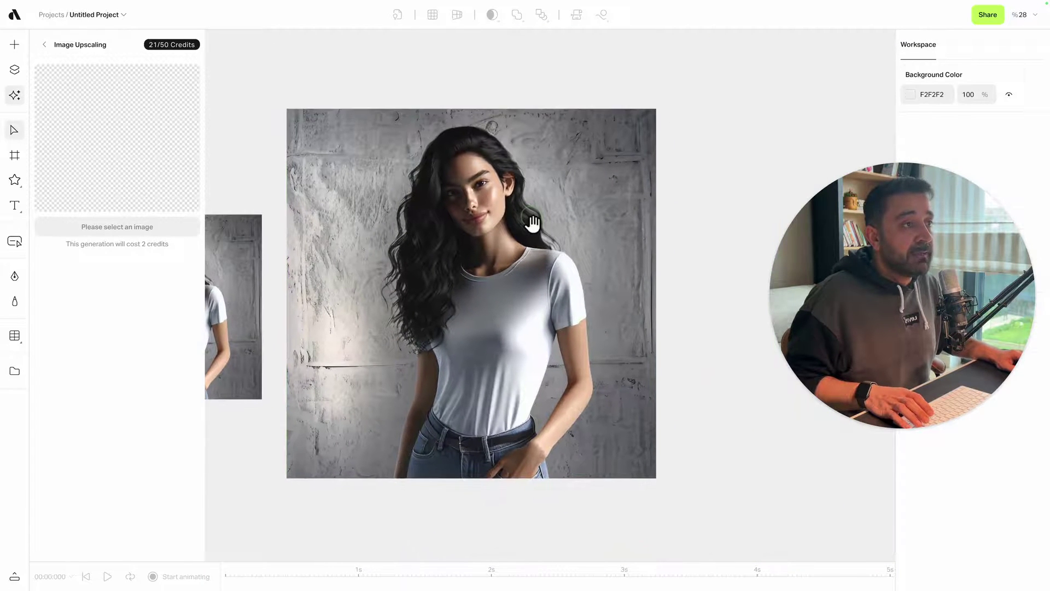
Close the Magic Tools panel and draw a new 665×985 Artboard 2 over the t-shirt.
{"action": "left_click", "coordinate": [514, 281]}
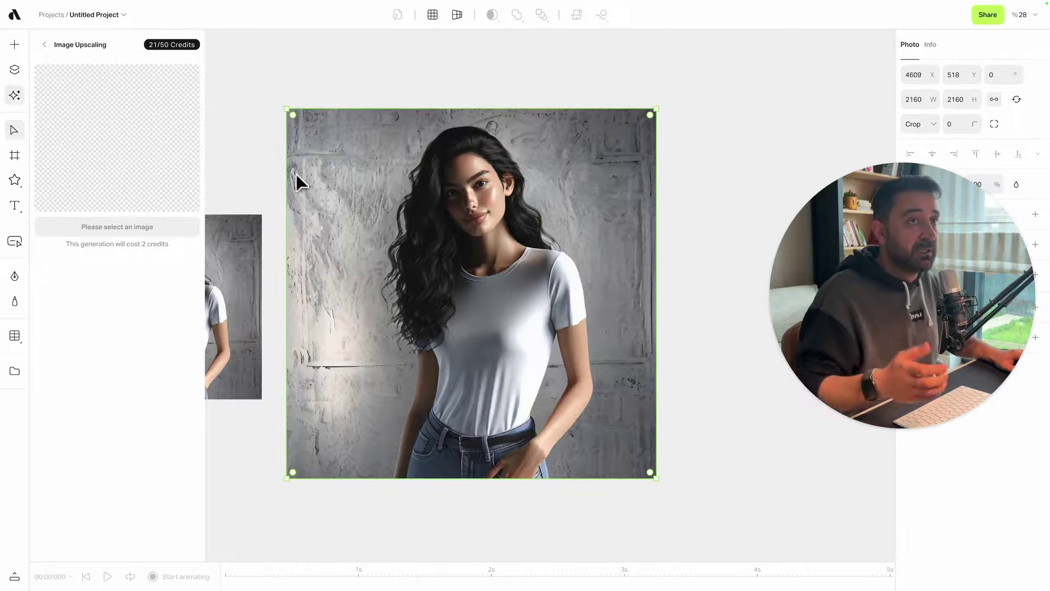
{"action": "left_click", "coordinate": [83, 45]}
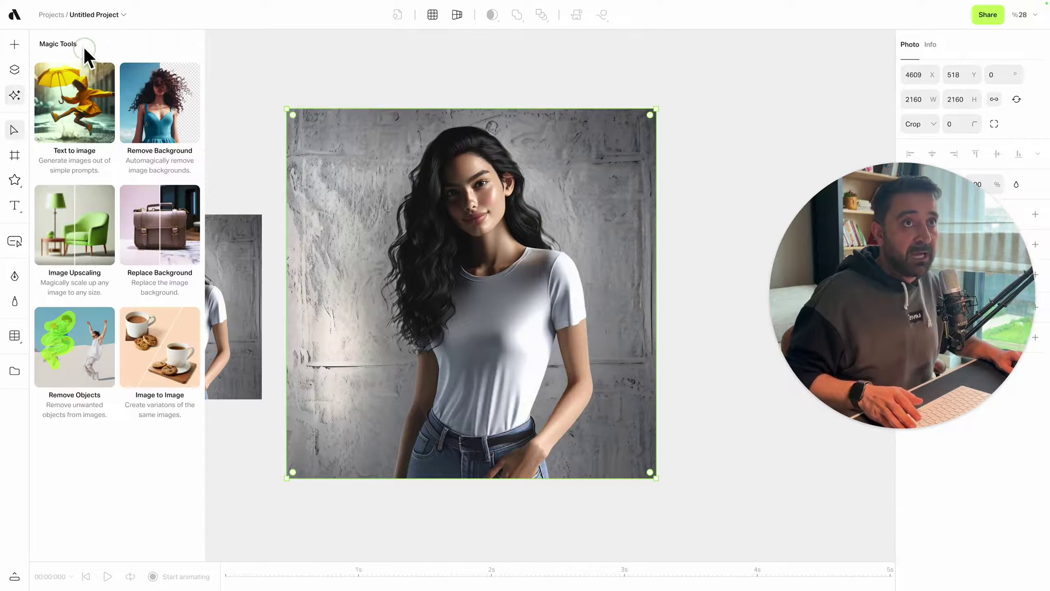
{"action": "left_click", "coordinate": [15, 91]}
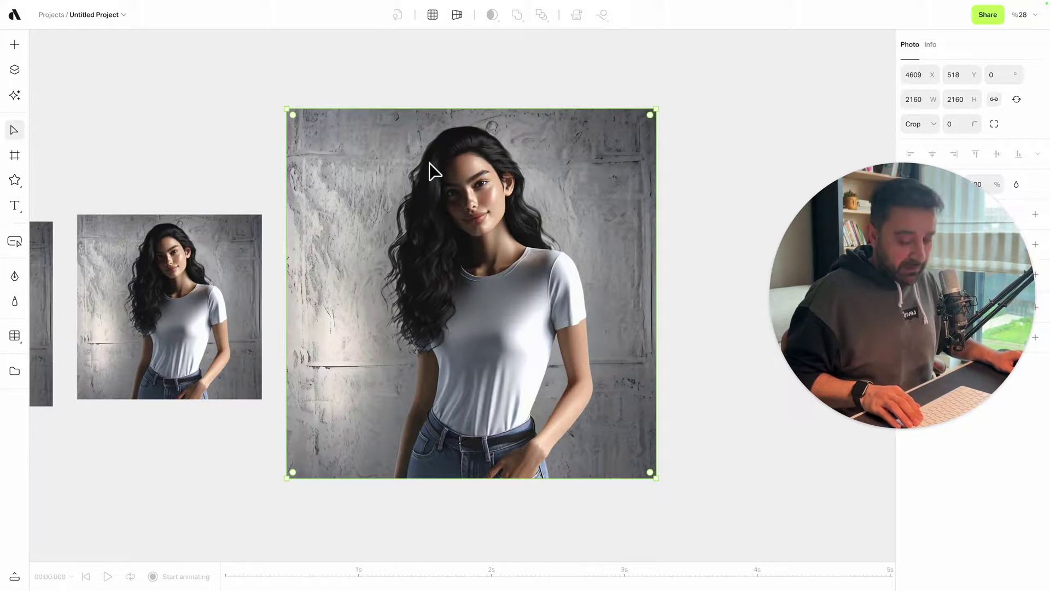
{"action": "key", "text": "a"}
{"action": "left_click_drag", "start_coordinate": [432, 267], "coordinate": [546, 436]}
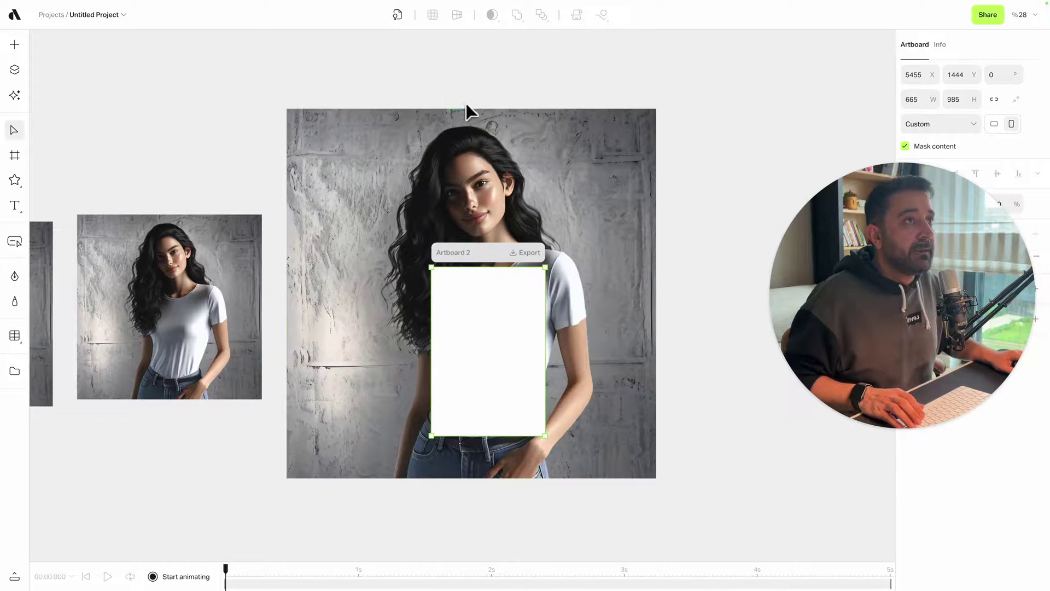
Move Artboard 2 beside the photo and place its smart-object copy over the t-shirt front.
{"action": "left_click_drag", "start_coordinate": [486, 252], "coordinate": [582, 164]}
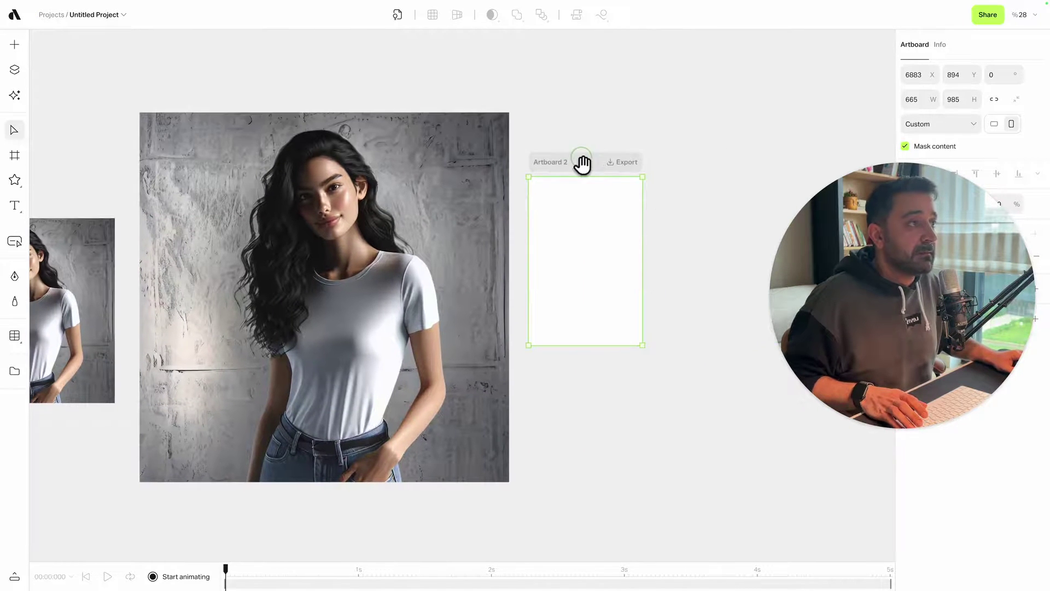
{"action": "left_click", "coordinate": [398, 15]}
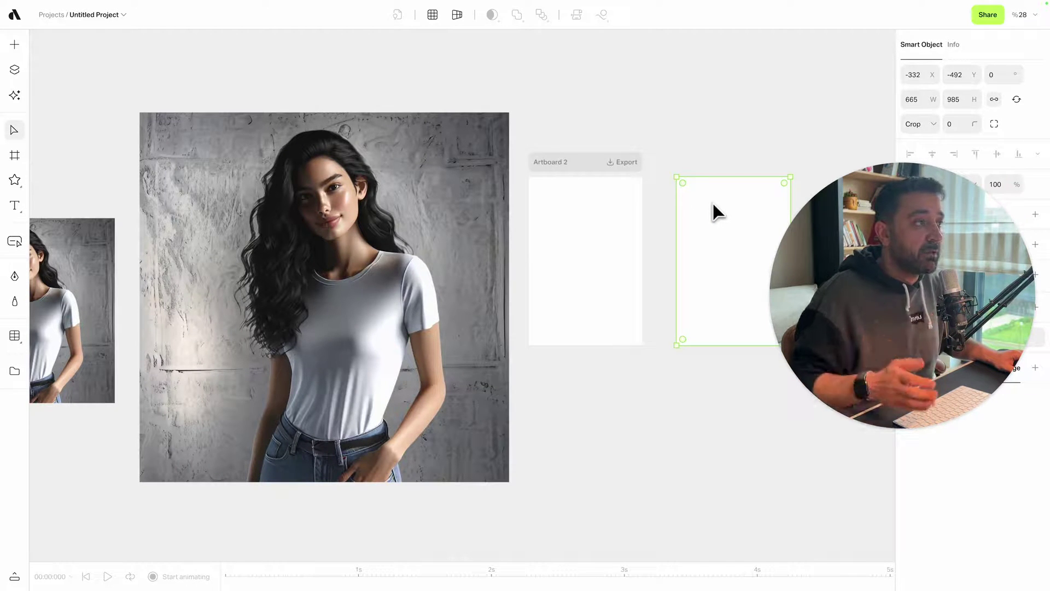
{"action": "left_click_drag", "start_coordinate": [713, 205], "coordinate": [317, 294]}
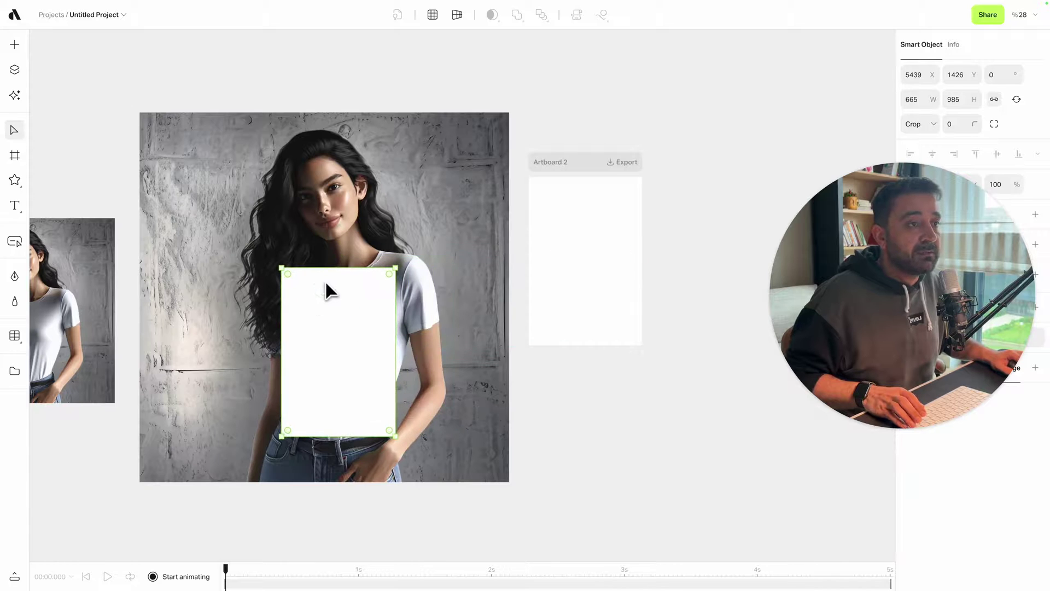
Warp the smart object's top edge to the neckline and shoulder and its right side to the sleeve.
{"action": "left_click", "coordinate": [431, 15]}
{"action": "scroll", "coordinate": [367, 246], "scroll_direction": "up", "scroll_amount": 3}
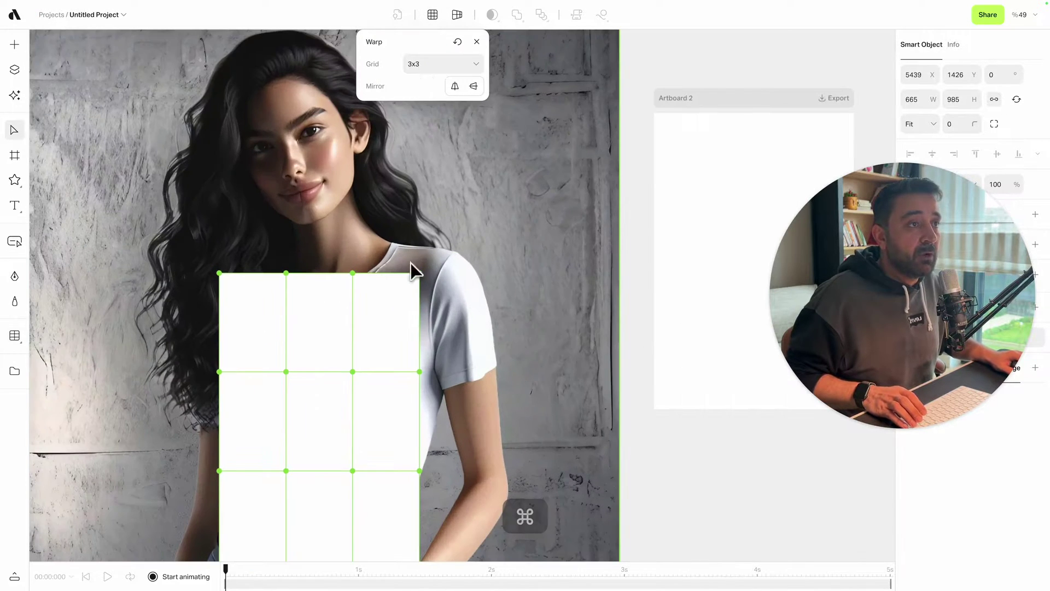
{"action": "left_click_drag", "start_coordinate": [419, 273], "coordinate": [448, 251]}
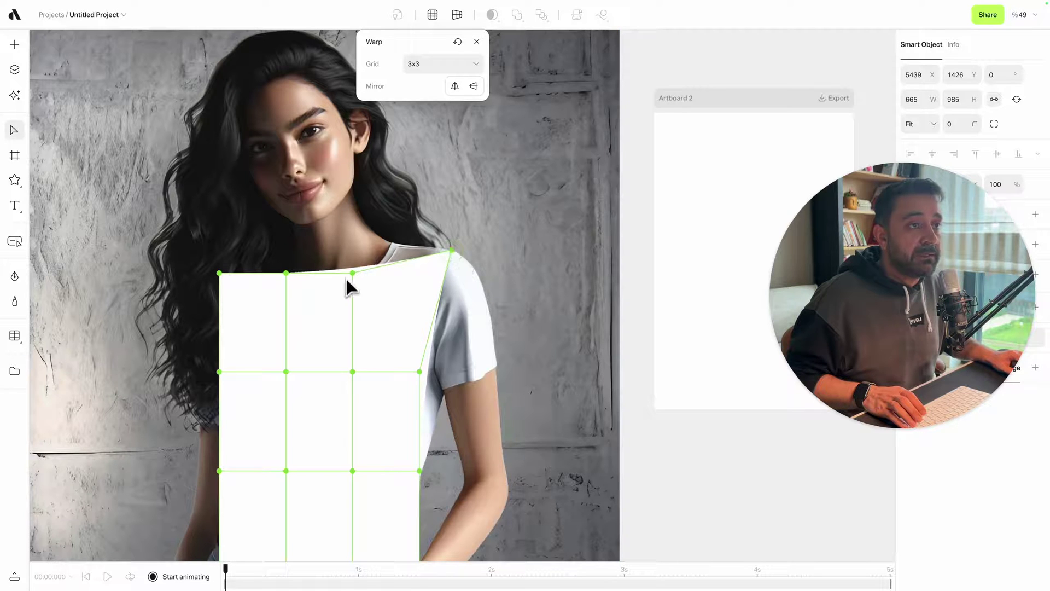
{"action": "left_click_drag", "start_coordinate": [353, 273], "coordinate": [346, 294]}
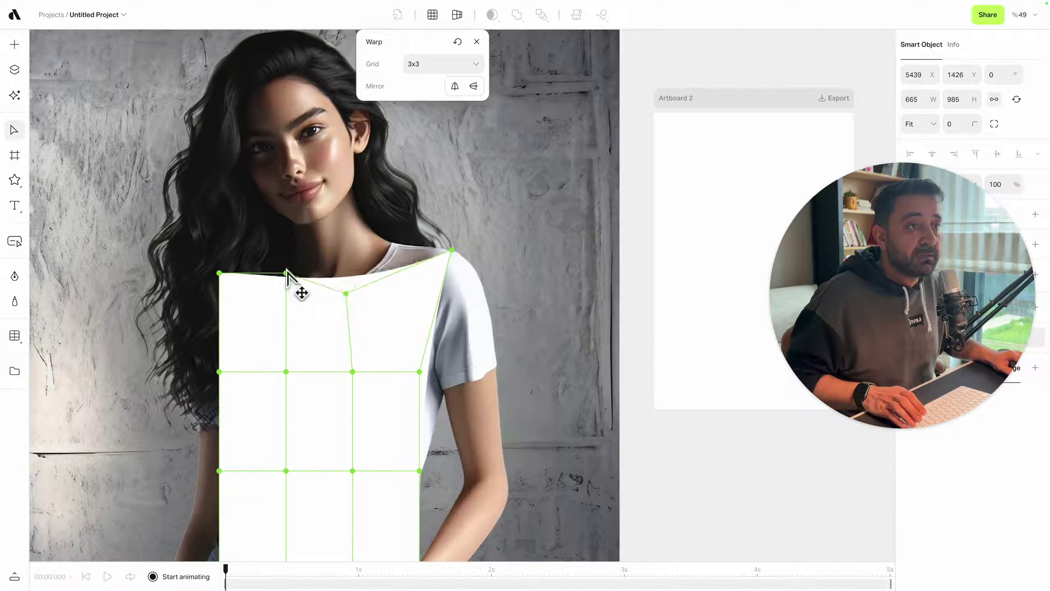
{"action": "left_click_drag", "start_coordinate": [287, 273], "coordinate": [282, 288]}
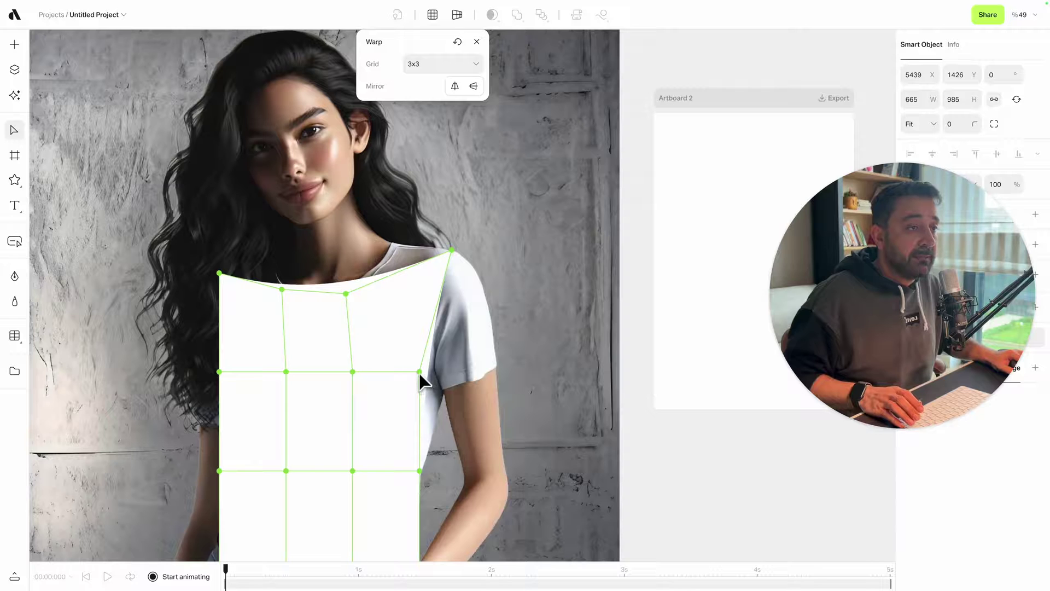
{"action": "left_click_drag", "start_coordinate": [422, 373], "coordinate": [433, 374]}
{"action": "scroll", "coordinate": [456, 377], "scroll_direction": "down", "scroll_amount": 3}
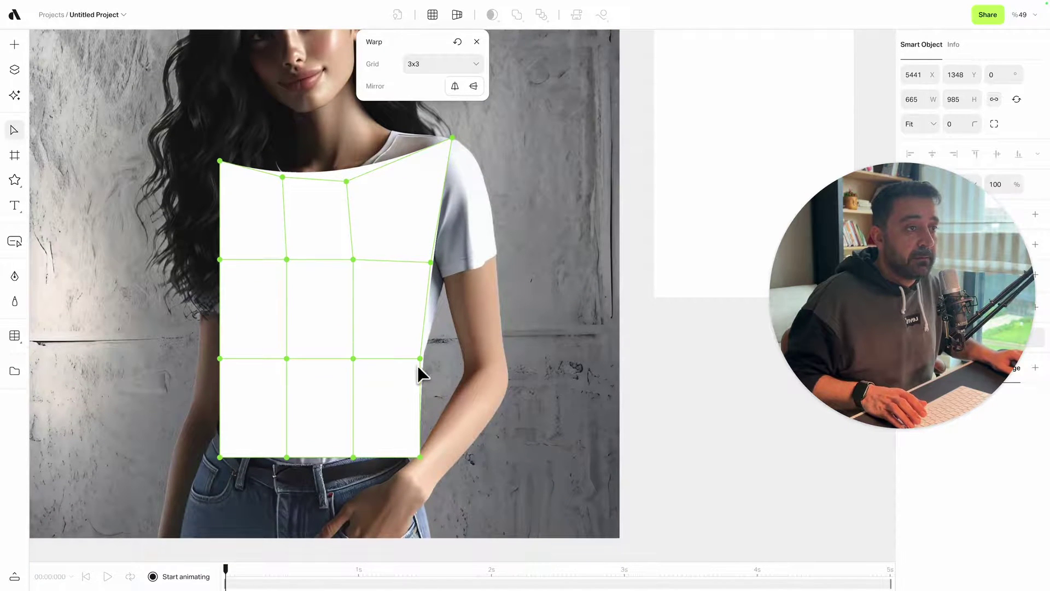
{"action": "left_click_drag", "start_coordinate": [424, 368], "coordinate": [416, 370]}
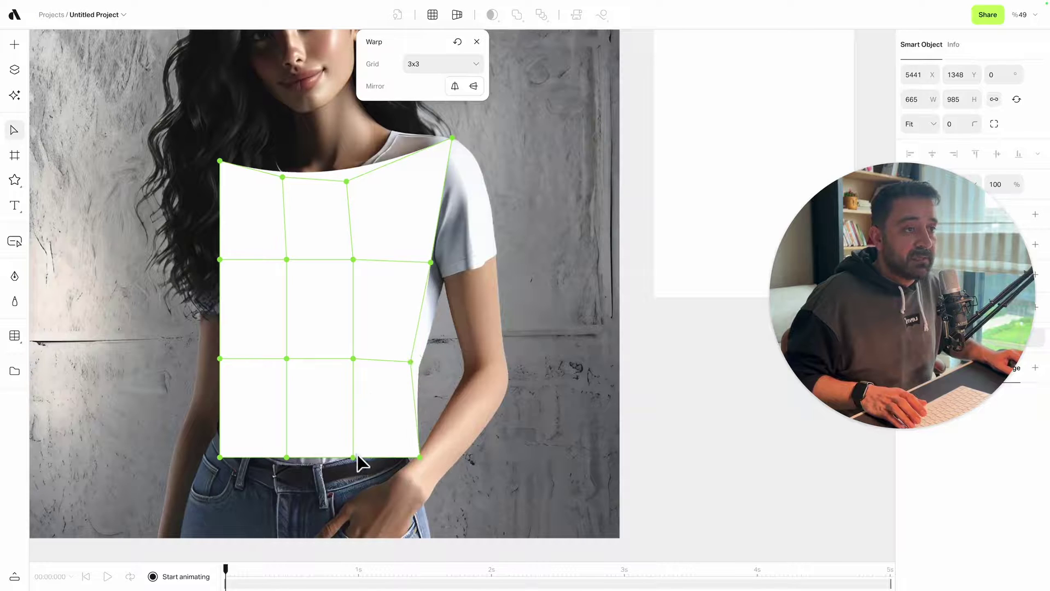
{"action": "key", "text": "super+z"}
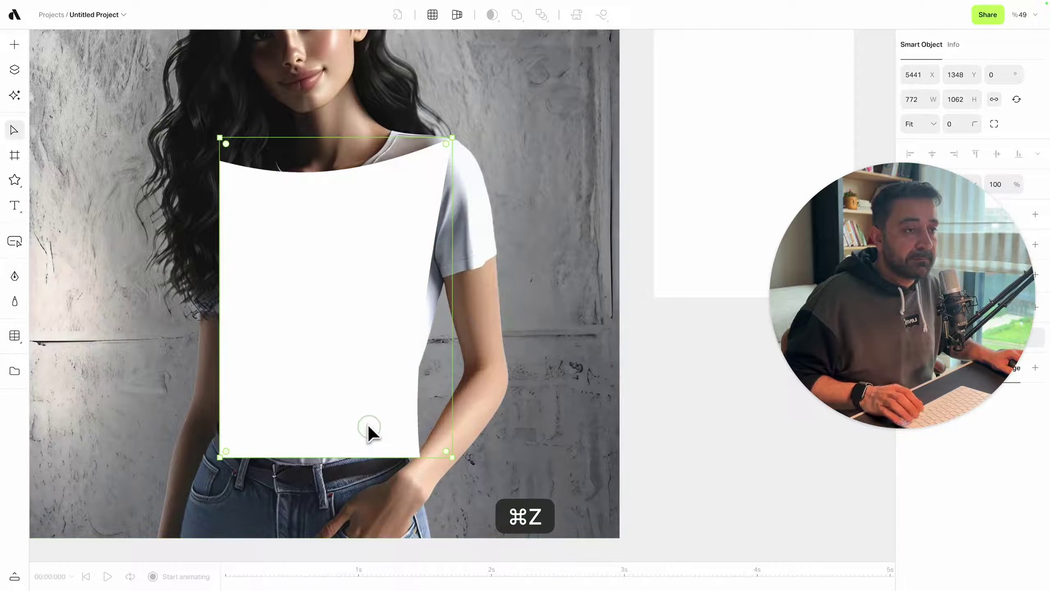
Rewarp the panel with the grid, curving its bottom along the hem and left side to the torso.
{"action": "left_click", "coordinate": [432, 15]}
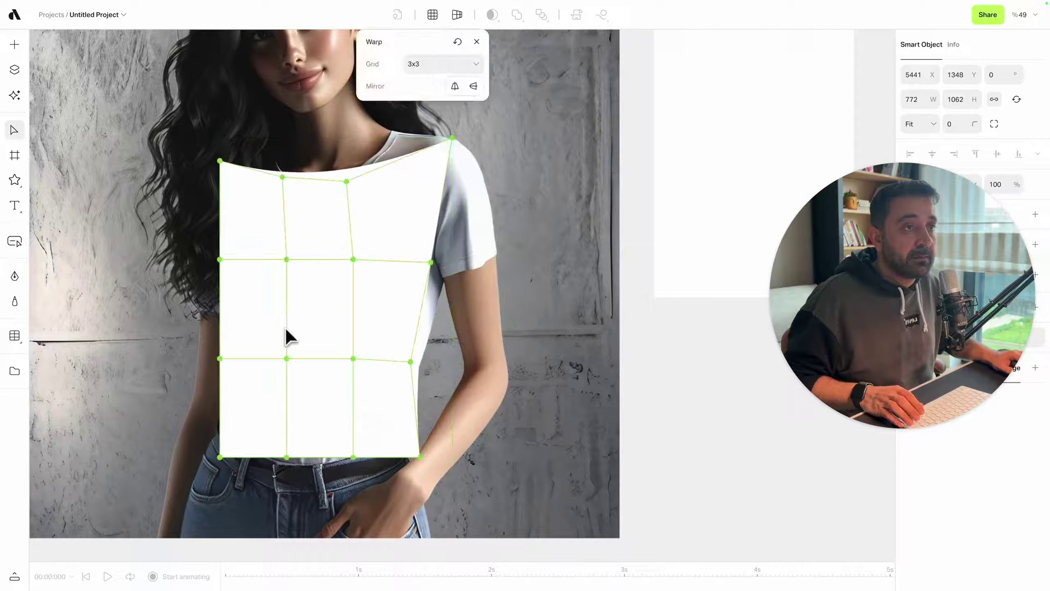
{"action": "left_click_drag", "start_coordinate": [220, 457], "coordinate": [213, 441]}
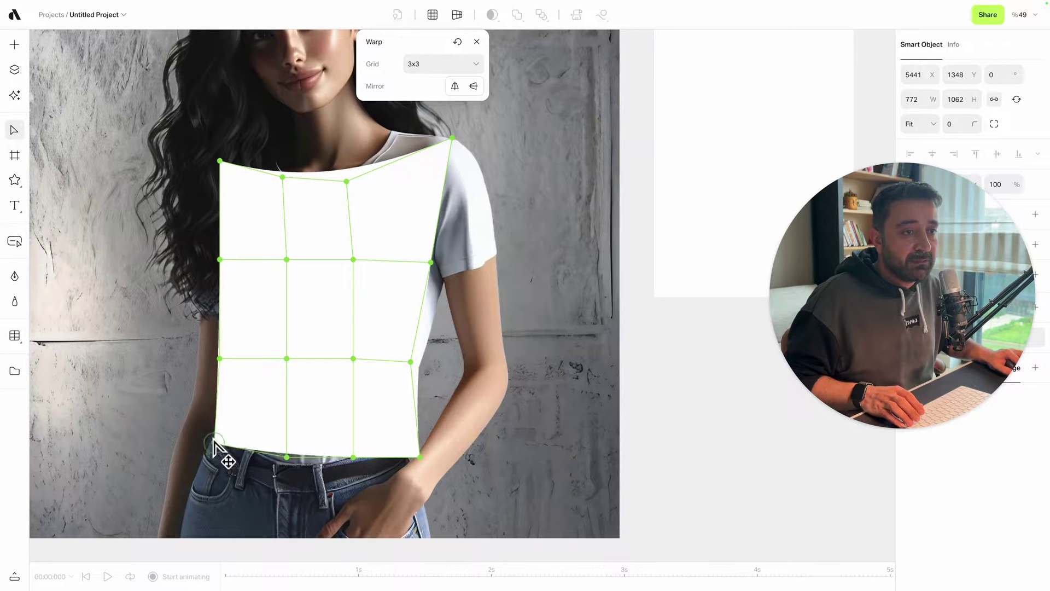
{"action": "left_click_drag", "start_coordinate": [287, 457], "coordinate": [263, 463]}
{"action": "left_click_drag", "start_coordinate": [353, 457], "coordinate": [344, 468]}
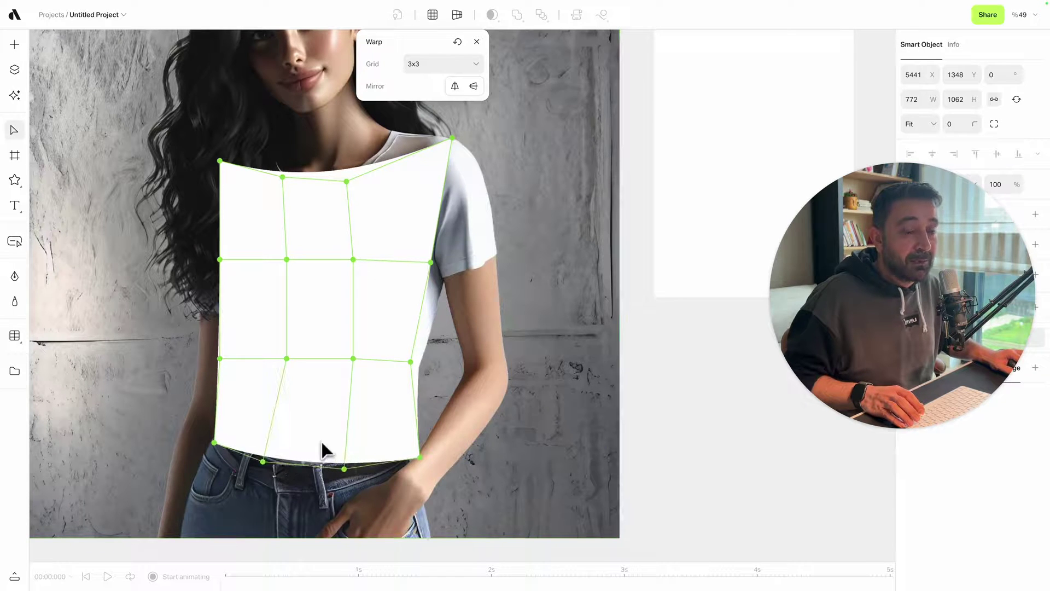
{"action": "left_click_drag", "start_coordinate": [286, 359], "coordinate": [279, 363]}
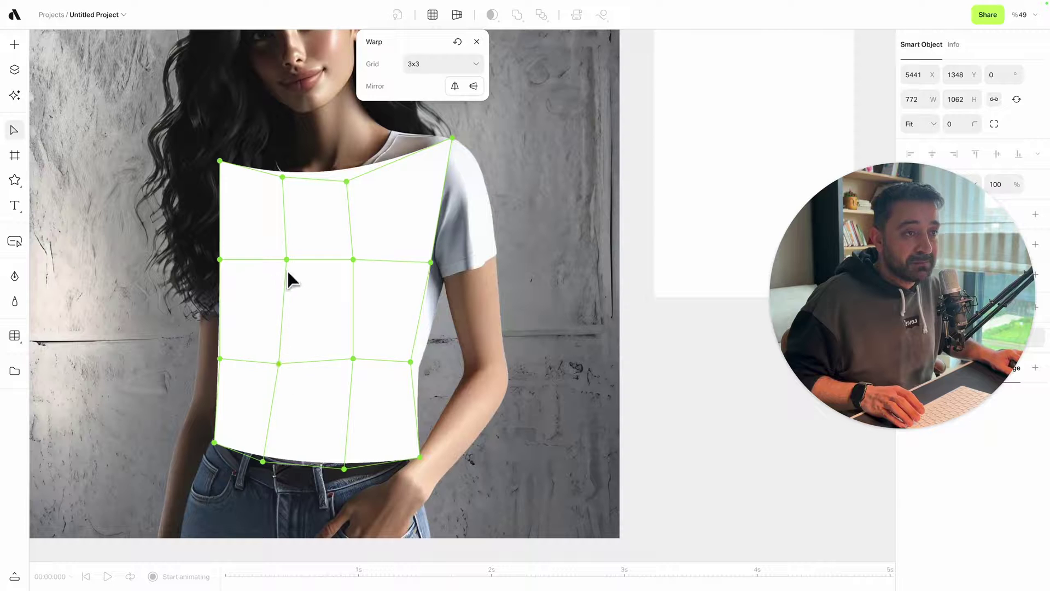
{"action": "left_click_drag", "start_coordinate": [287, 259], "coordinate": [272, 278]}
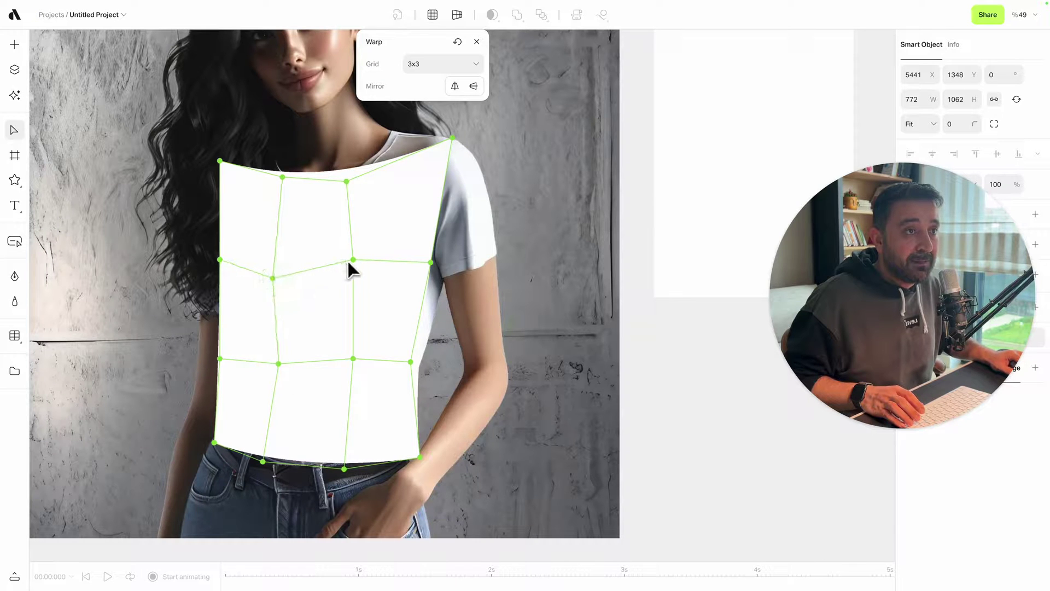
{"action": "left_click_drag", "start_coordinate": [356, 274], "coordinate": [356, 286]}
{"action": "key", "text": "Return"}
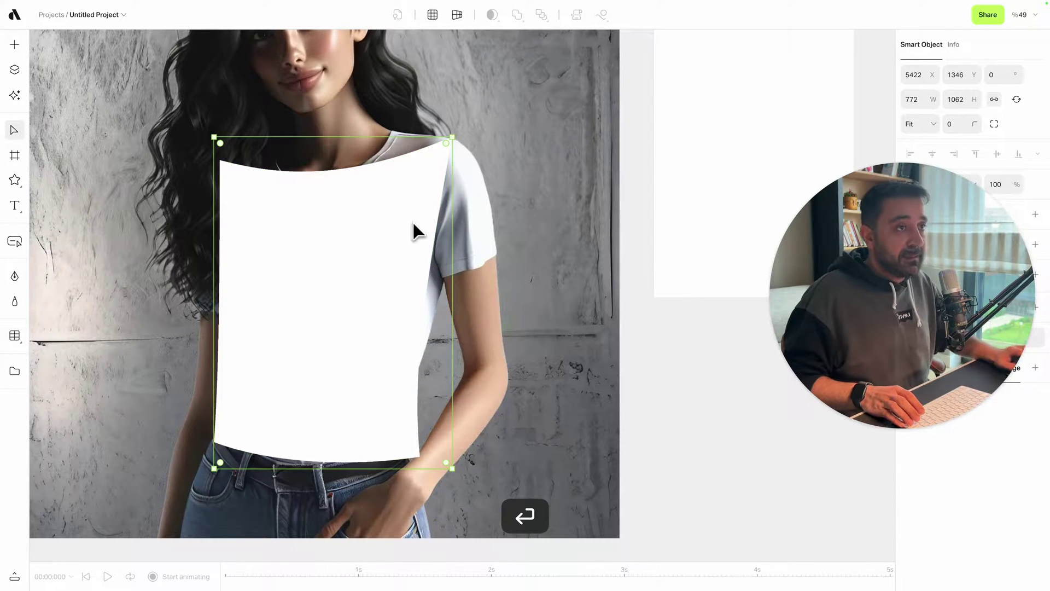
{"action": "scroll", "coordinate": [392, 251], "scroll_direction": "down", "scroll_amount": 5}
Set the white shirt smart object's blend mode to Multiply.
{"action": "left_click", "coordinate": [583, 215]}
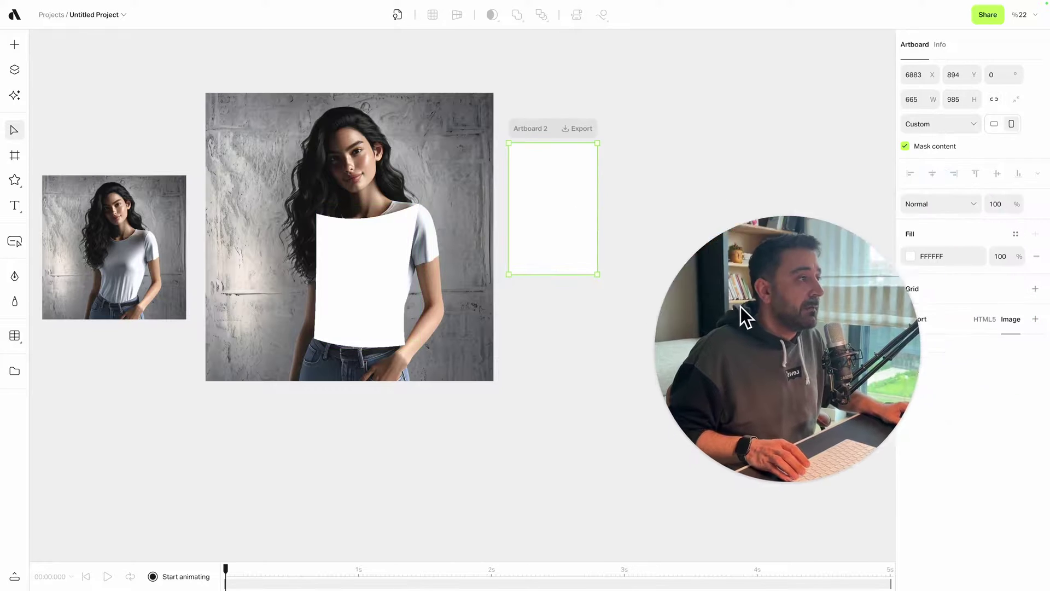
{"action": "left_click", "coordinate": [372, 247]}
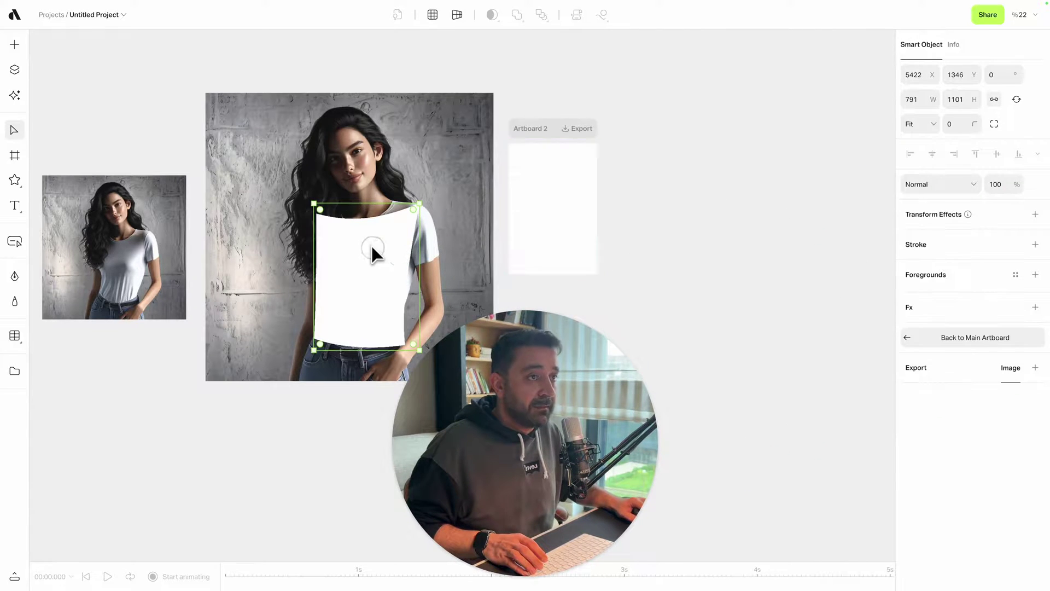
{"action": "left_click", "coordinate": [938, 184]}
{"action": "left_click", "coordinate": [937, 214]}
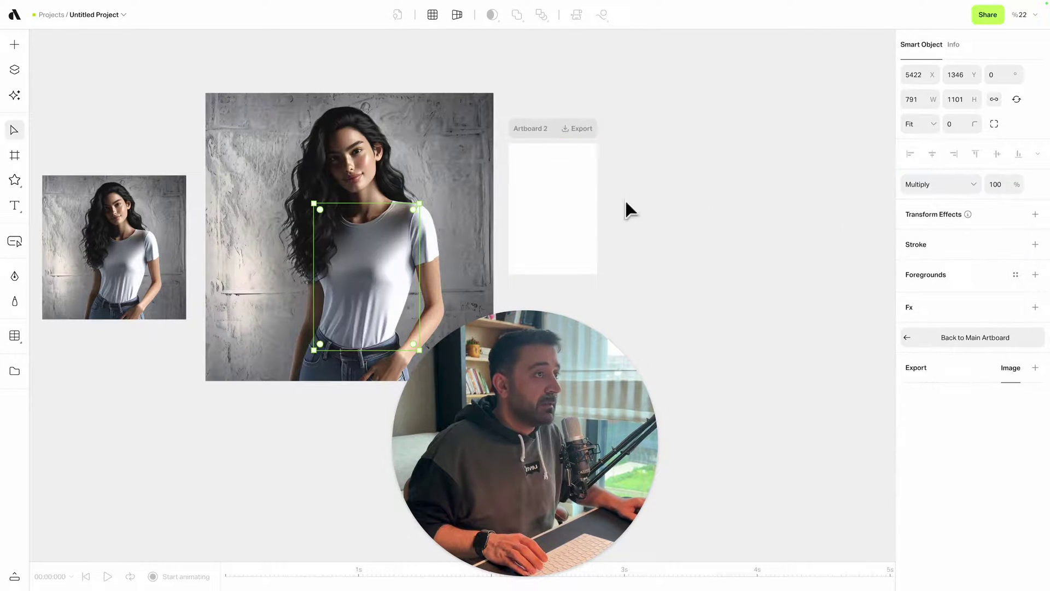
Change Artboard 2's fill colour to red B54F4F.
{"action": "left_click", "coordinate": [586, 207]}
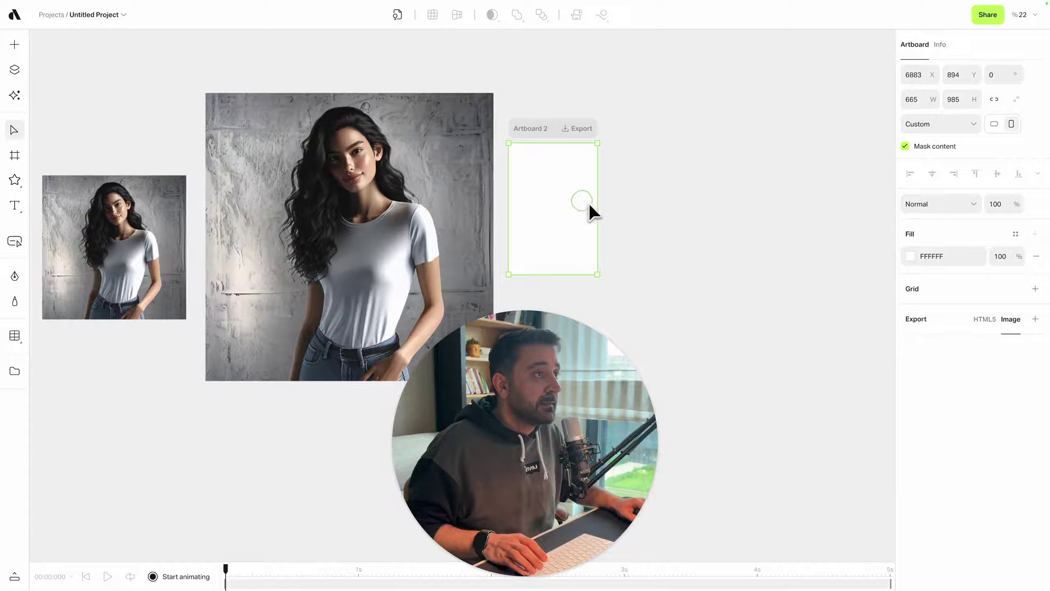
{"action": "left_click", "coordinate": [918, 266]}
{"action": "left_click", "coordinate": [828, 313]}
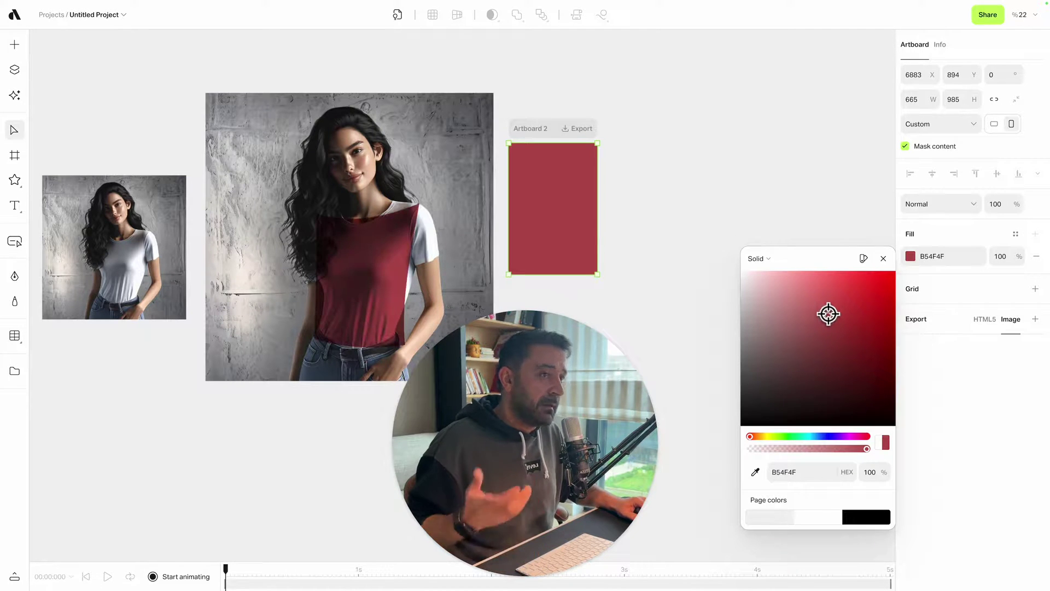
{"action": "left_click", "coordinate": [883, 258]}
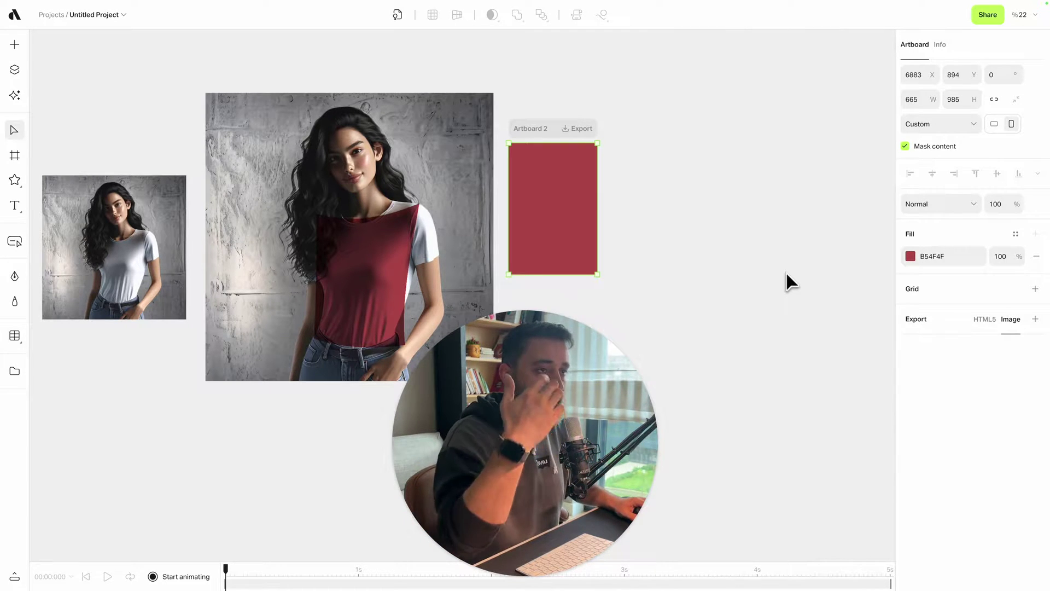
{"action": "left_click", "coordinate": [718, 292]}
Generate a 512×512 vector-style bird illustration on white from the saved bird prompt.
{"action": "scroll", "coordinate": [524, 323], "scroll_direction": "up", "scroll_amount": 3}
{"action": "left_click", "coordinate": [15, 95]}
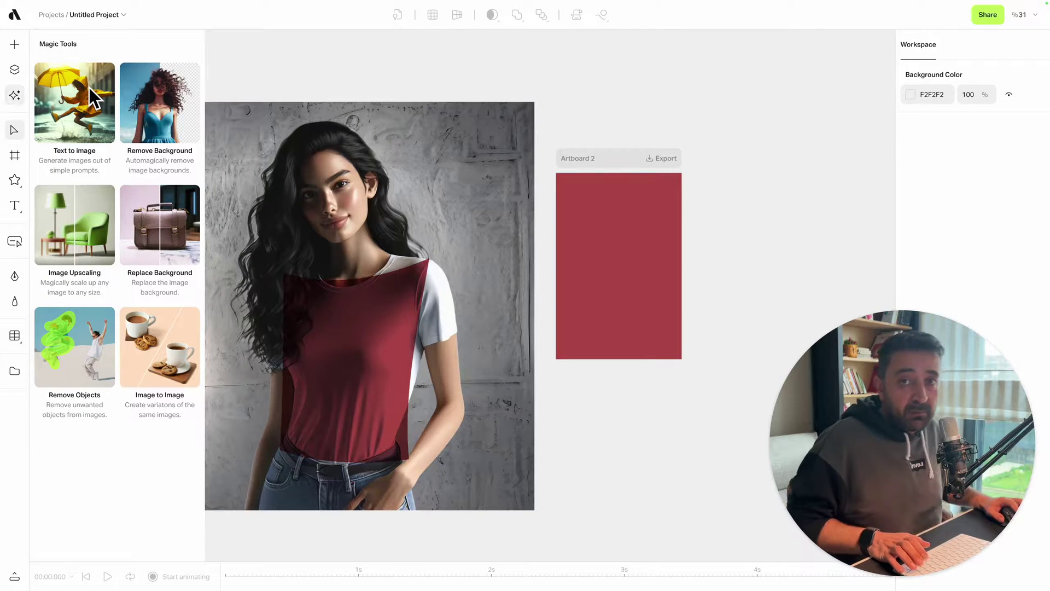
{"action": "left_click", "coordinate": [89, 92]}
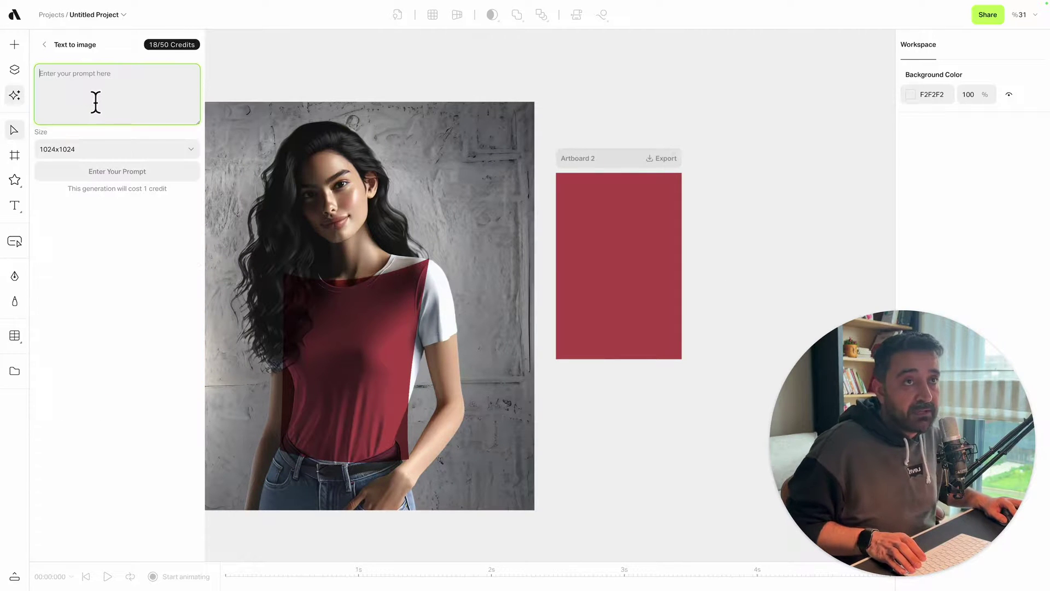
{"action": "key", "text": "super+shift+v"}
{"action": "key", "text": "Return"}
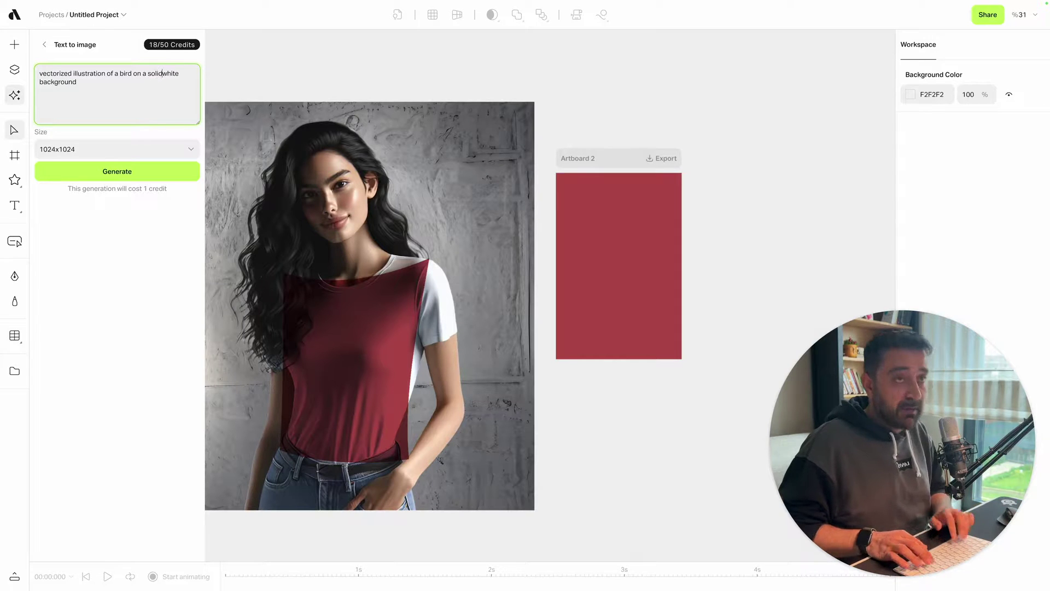
{"action": "left_click", "coordinate": [132, 168]}
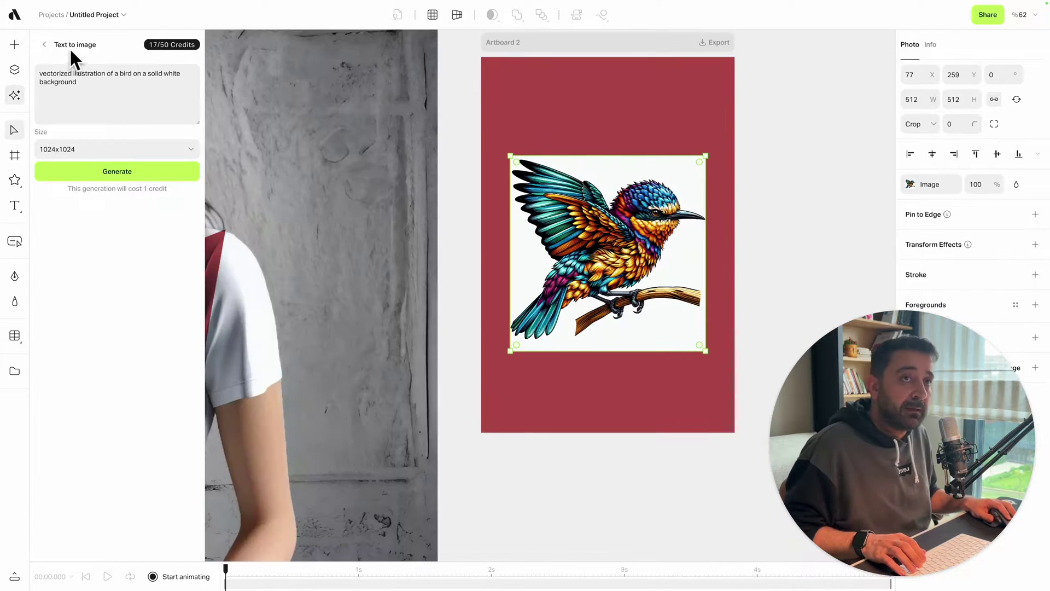
{"action": "left_click", "coordinate": [70, 48]}
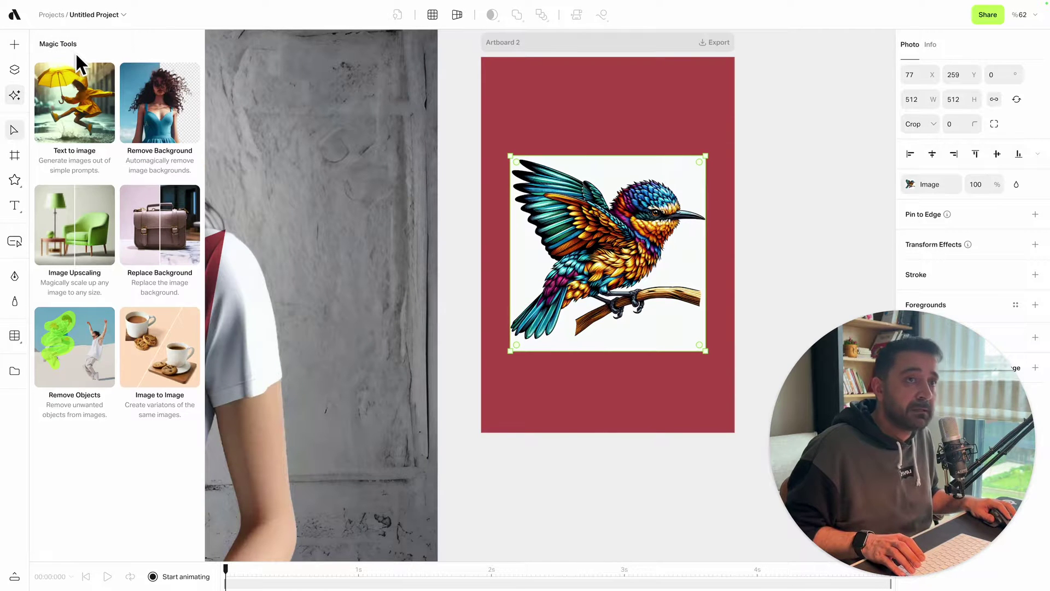
Remove the bird image's white background and swap the cut-out in for the original on the artboard.
{"action": "left_click", "coordinate": [158, 120]}
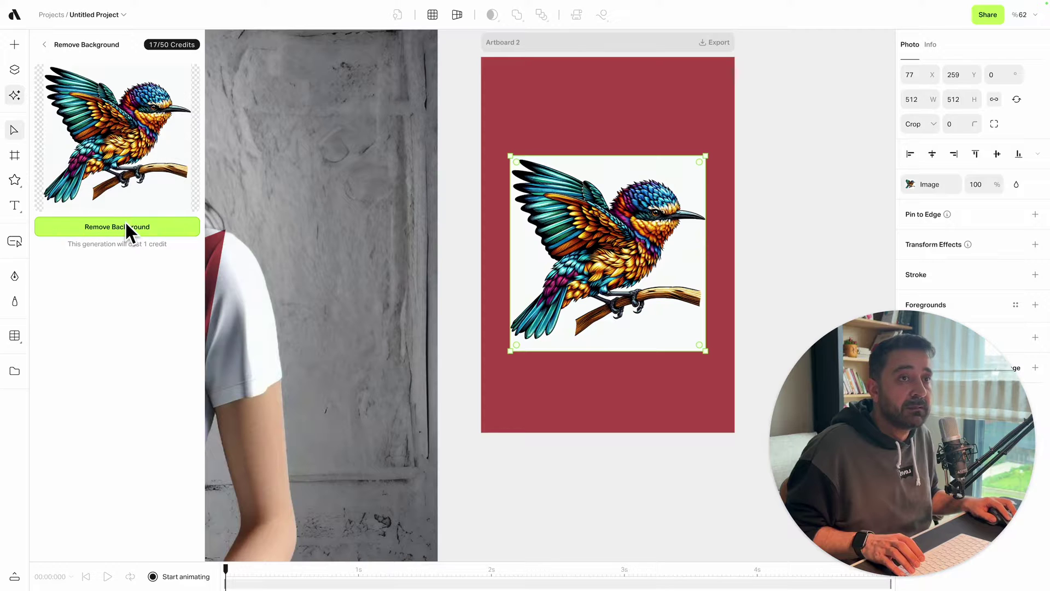
{"action": "left_click", "coordinate": [145, 226]}
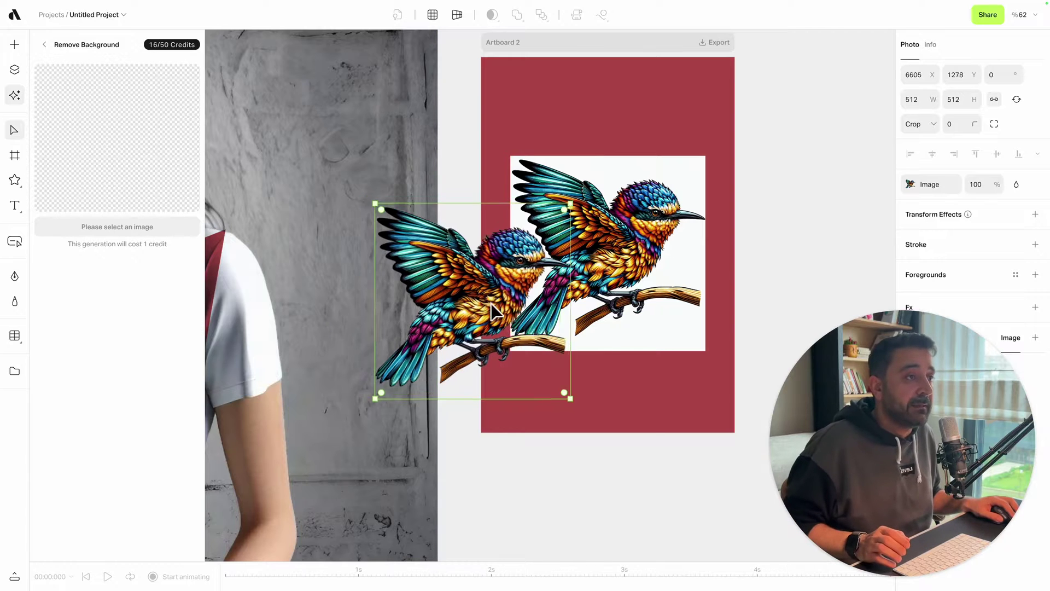
{"action": "left_click_drag", "start_coordinate": [495, 312], "coordinate": [601, 345]}
{"action": "left_click", "coordinate": [593, 327]}
{"action": "key", "text": "Delete"}
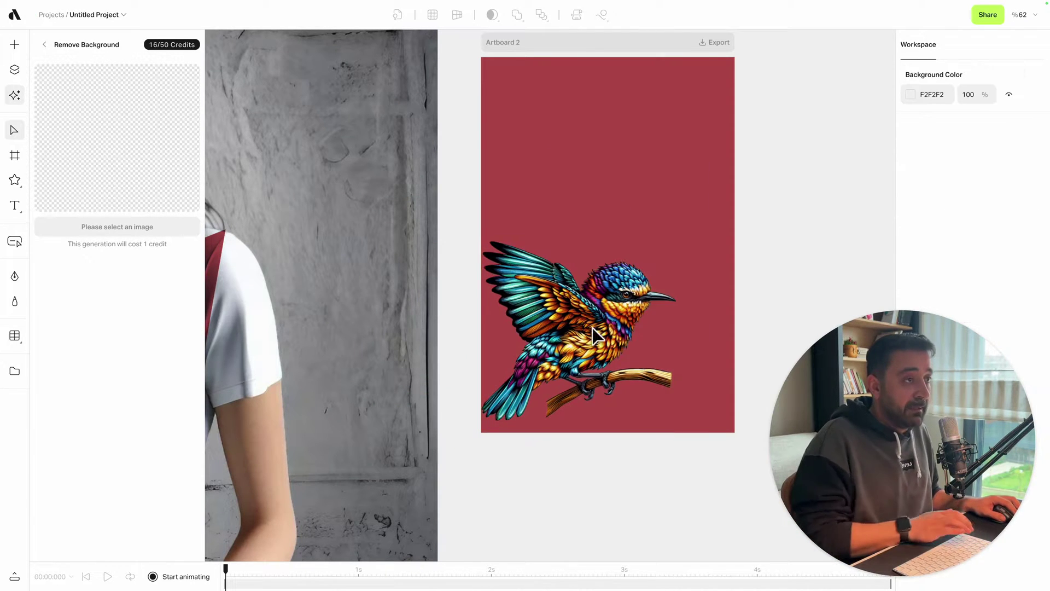
{"action": "left_click", "coordinate": [592, 327]}
Set Artboard 2's fill back to white FFFFFF.
{"action": "key", "text": "super+minus"}
{"action": "left_click", "coordinate": [602, 153]}
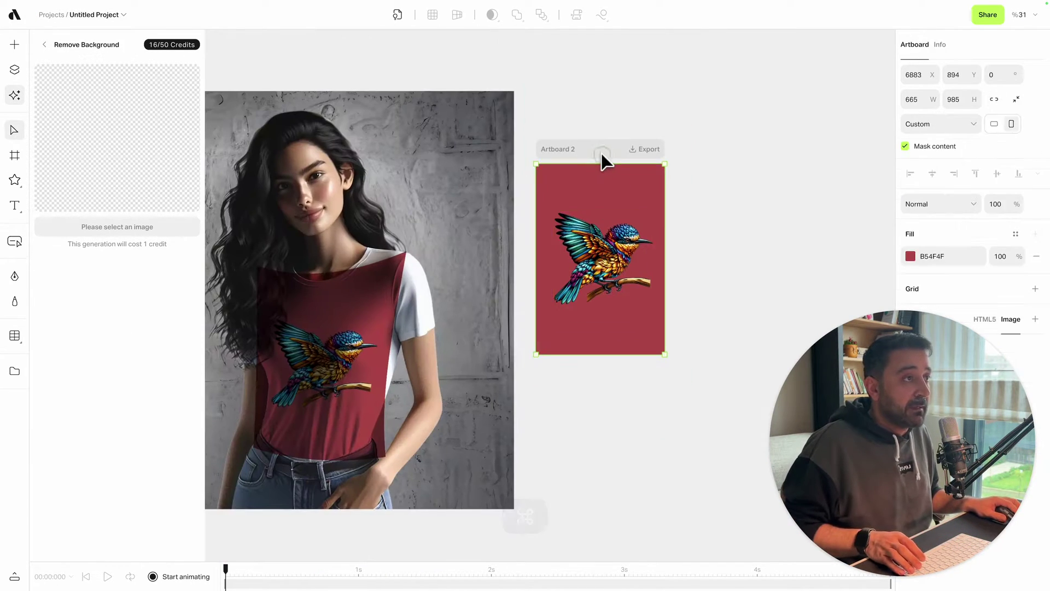
{"action": "left_click", "coordinate": [911, 256]}
{"action": "left_click_drag", "start_coordinate": [795, 301], "coordinate": [713, 229]}
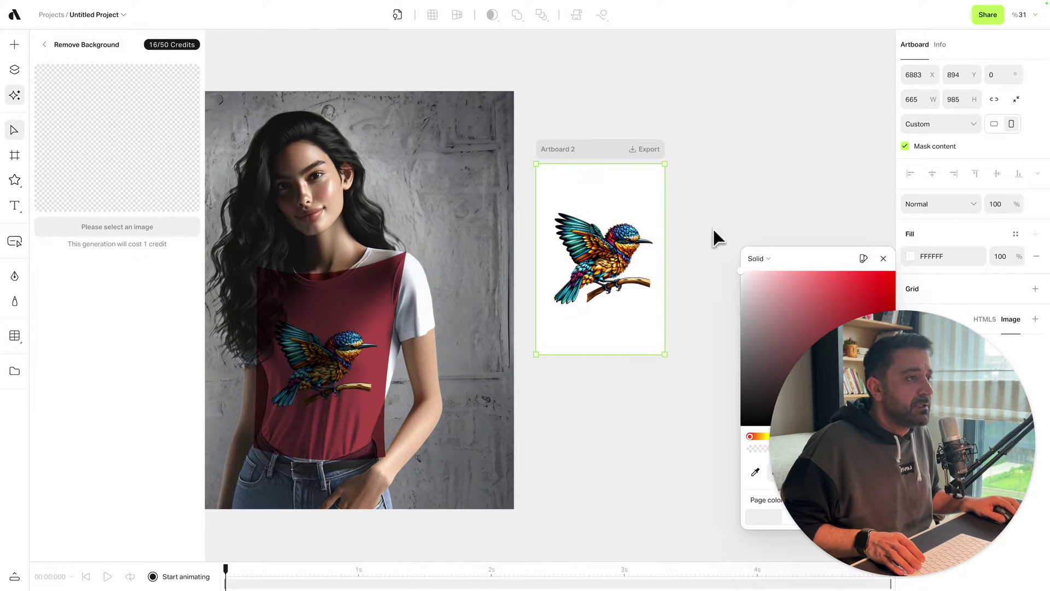
{"action": "key", "text": "Escape"}
{"action": "key", "text": "Escape"}
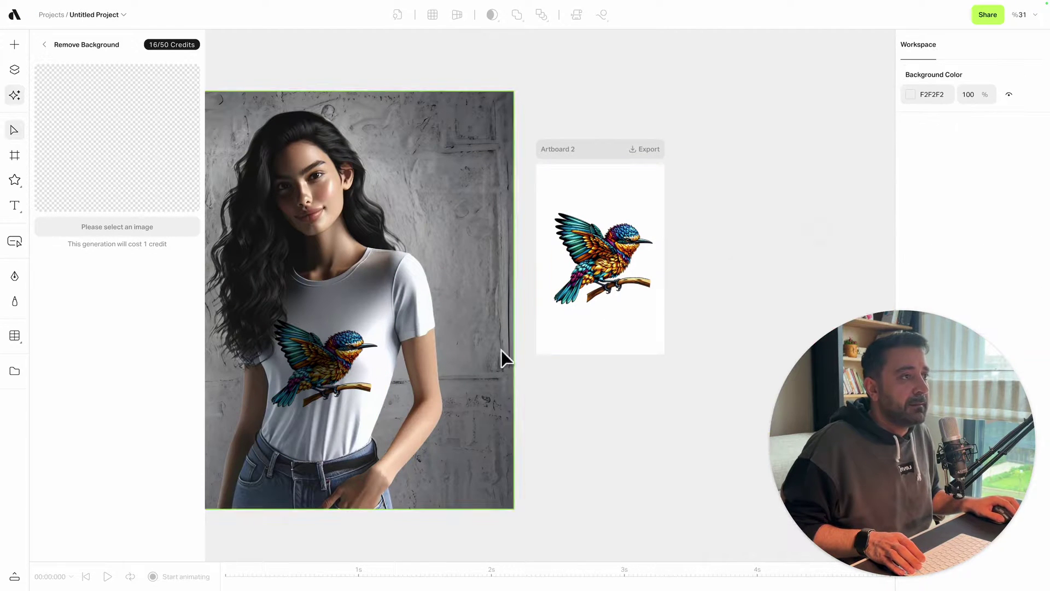
Adjust the grid warp on the shirt smart object so the bird follows the t-shirt's shape.
{"action": "scroll", "coordinate": [459, 312], "scroll_direction": "up", "scroll_amount": 3}
{"action": "scroll", "coordinate": [460, 312], "scroll_direction": "up", "scroll_amount": 1}
{"action": "left_click", "coordinate": [468, 280]}
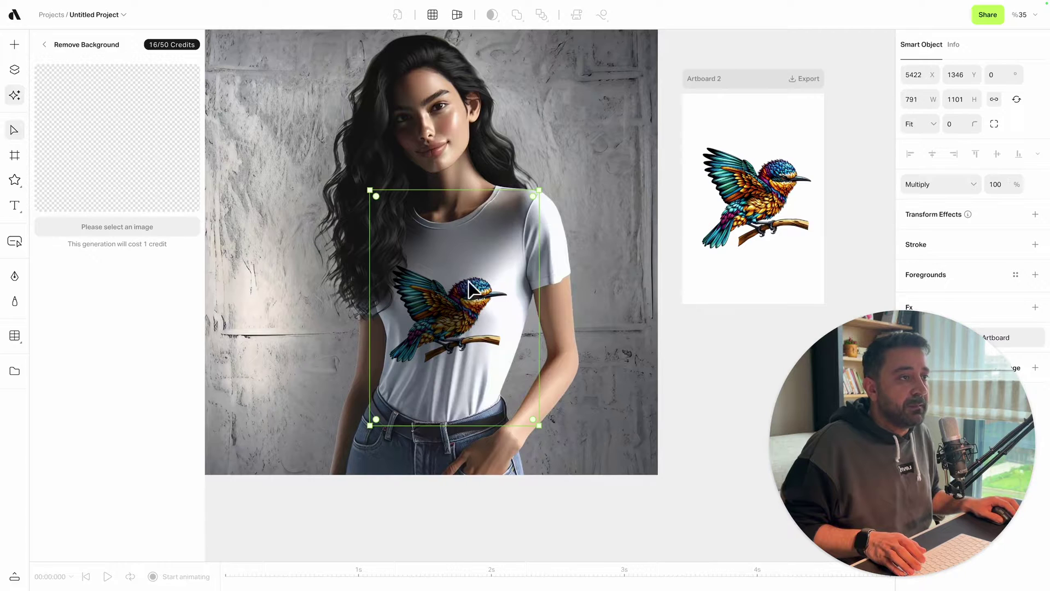
{"action": "left_click", "coordinate": [432, 16]}
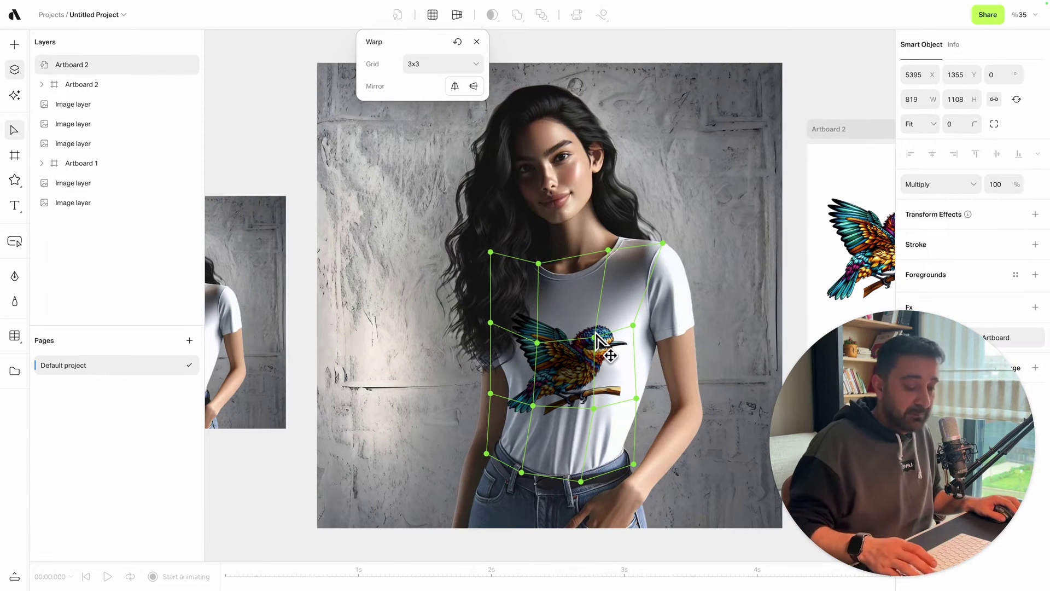
{"action": "key", "text": "Escape"}
{"action": "scroll", "coordinate": [596, 264], "scroll_direction": "down", "scroll_amount": 2}
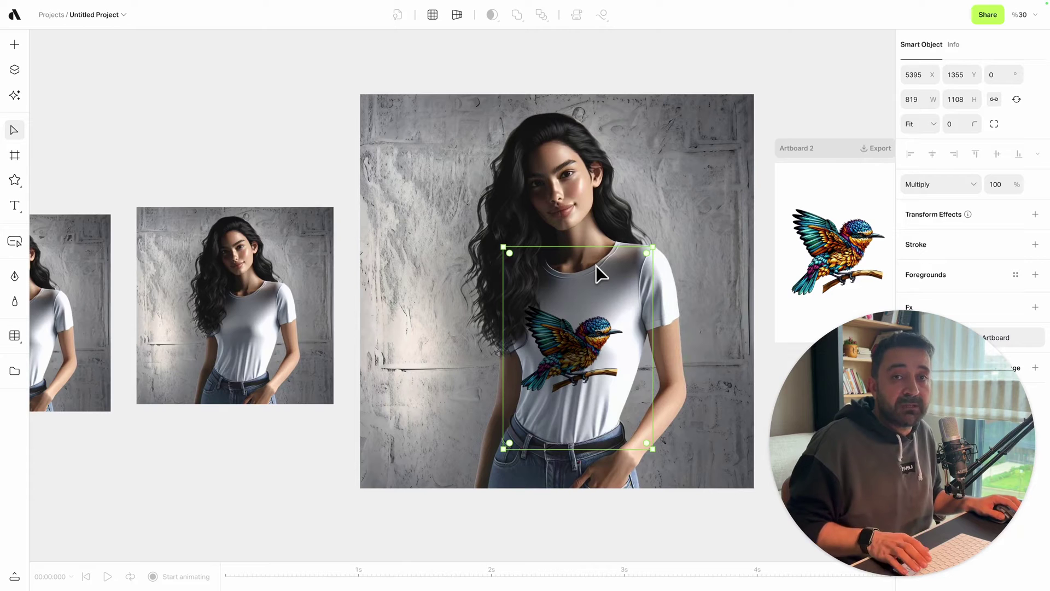
{"action": "scroll", "coordinate": [598, 265], "scroll_direction": "down", "scroll_amount": 2}
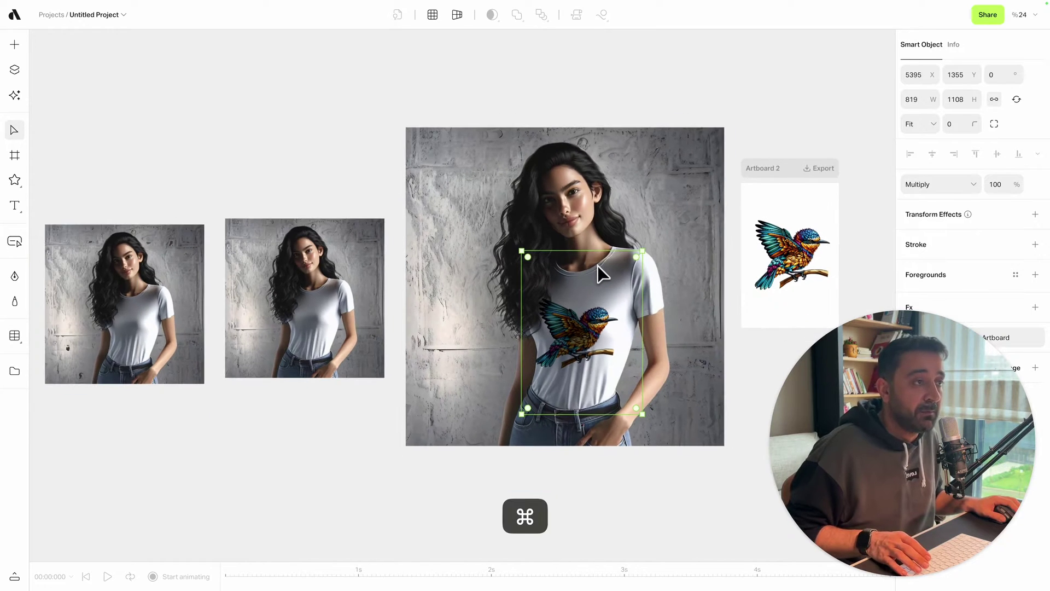